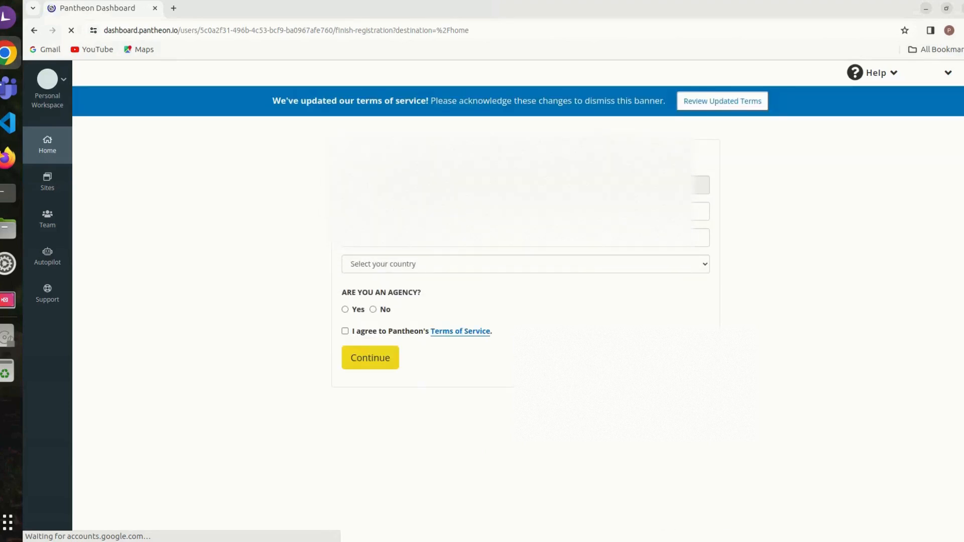
Step: Enter the account holder's first name and last name in the registration form
left_click(433, 212)
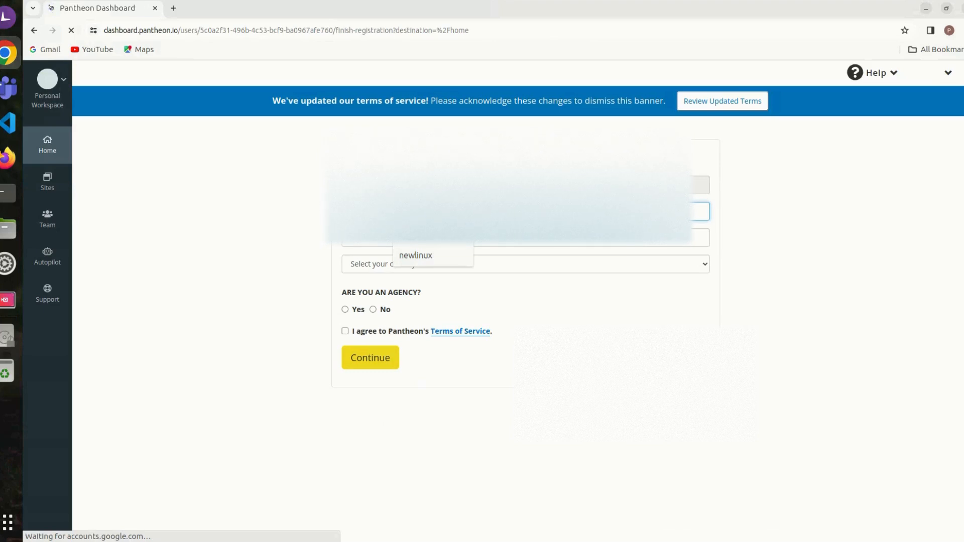
type("p")
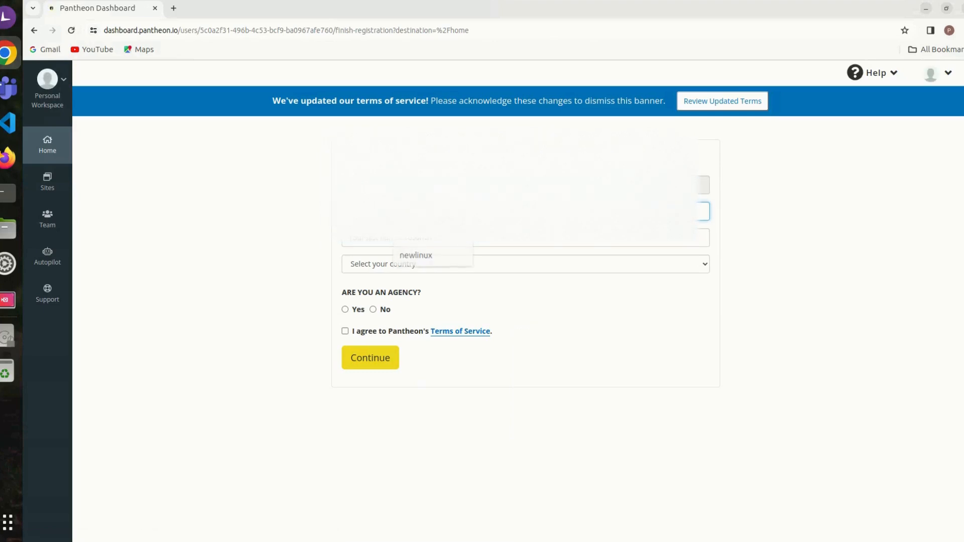
key("Tab")
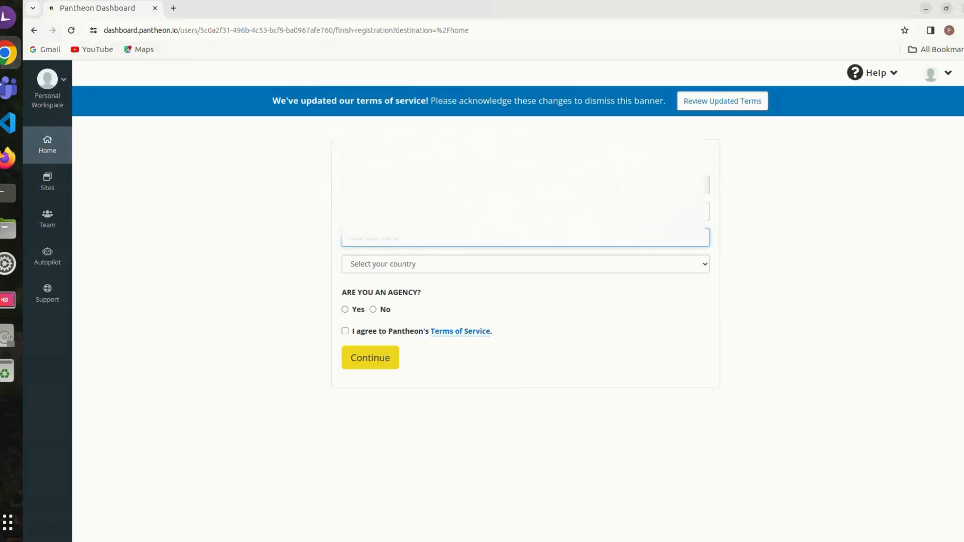
left_click(433, 211)
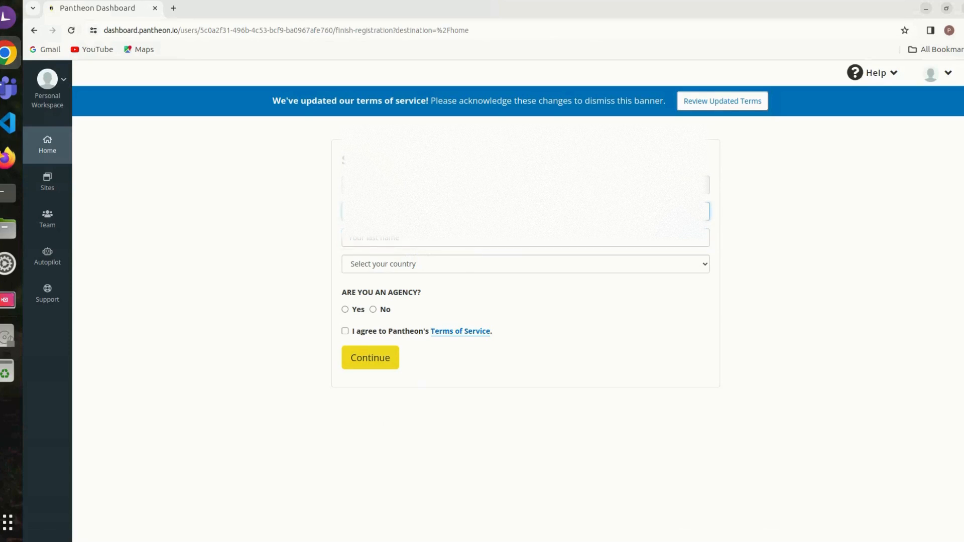
key("Tab")
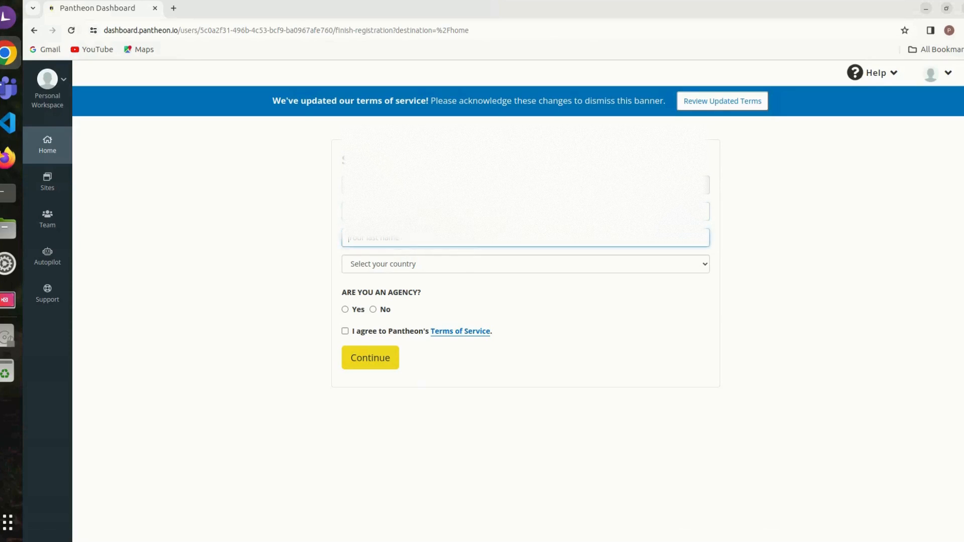
type("A")
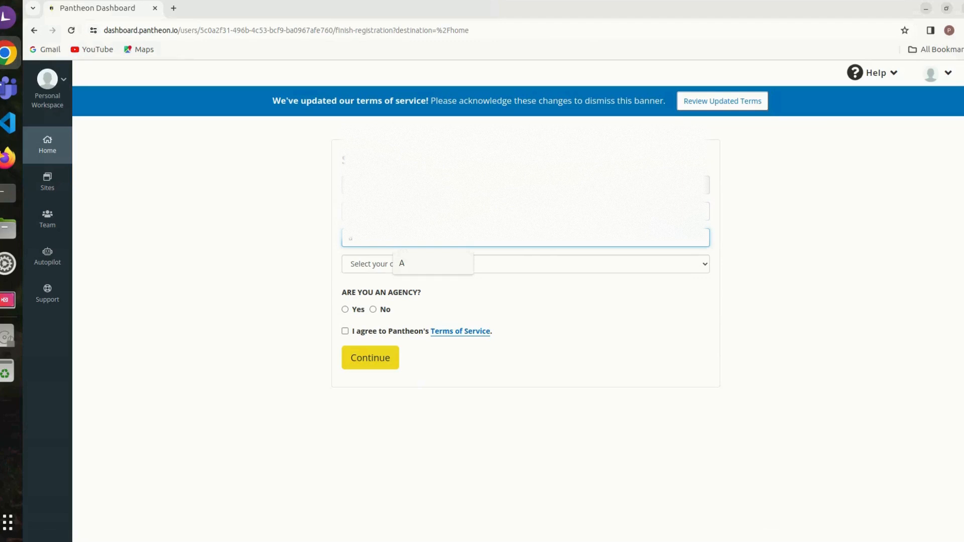
key("Down")
key("Return")
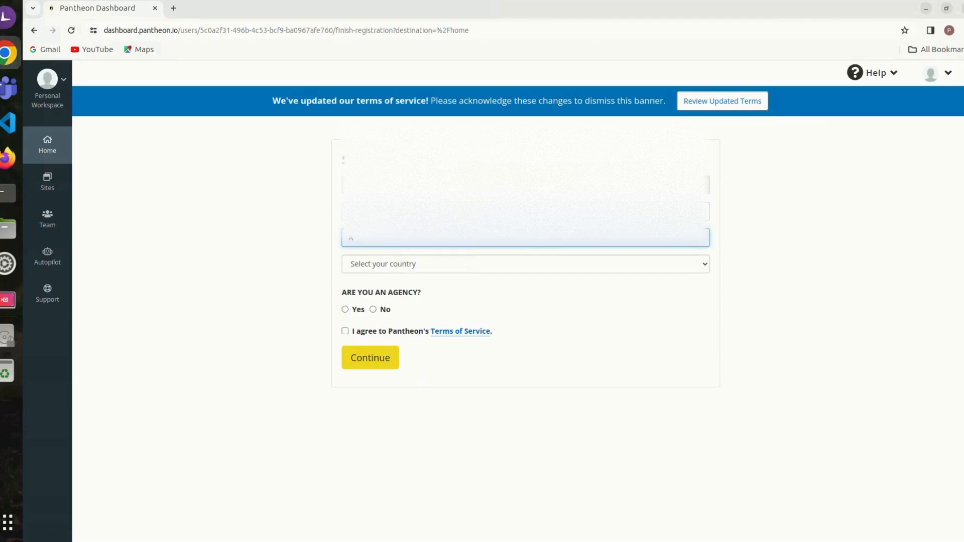
left_click(402, 212)
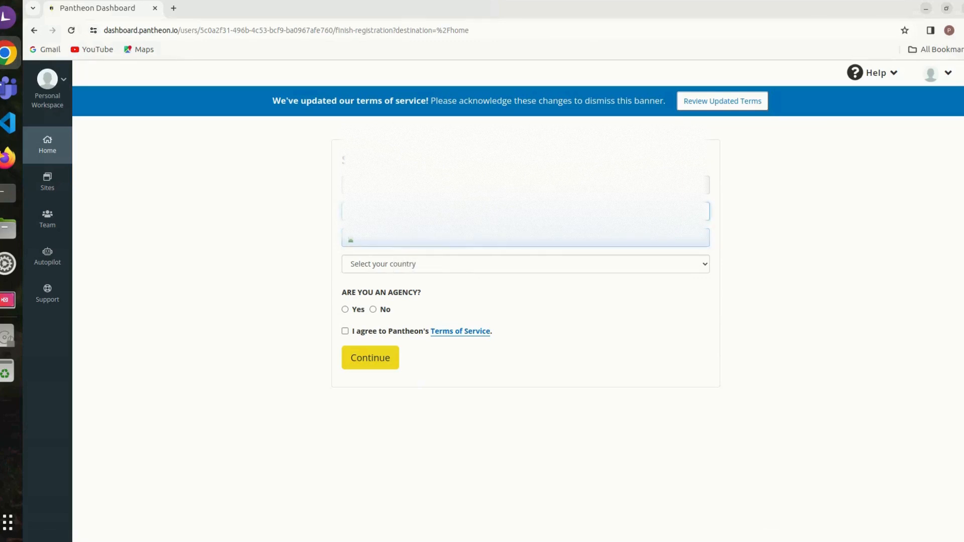
Step: Choose India as the country and opt in to marketing communications
key("Tab")
key("Tab")
key("space")
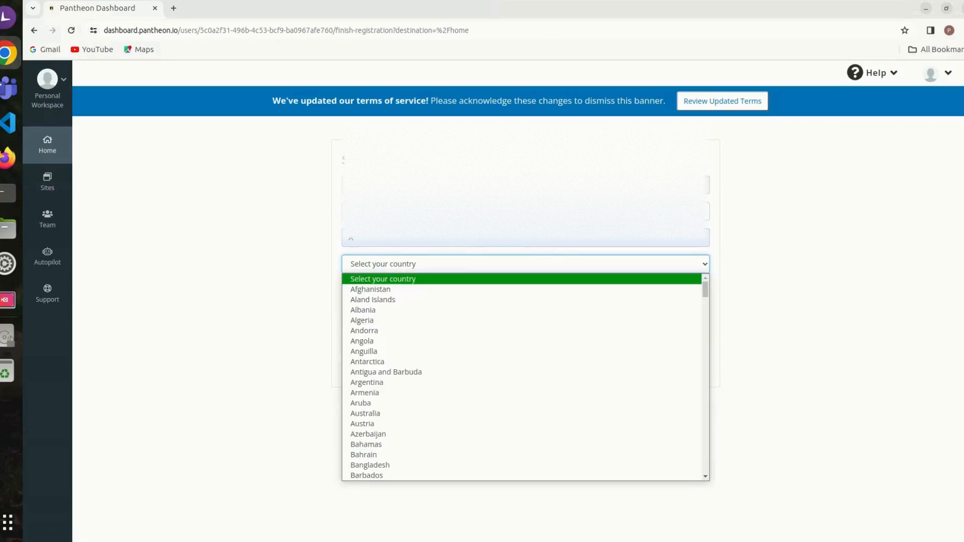
type("in")
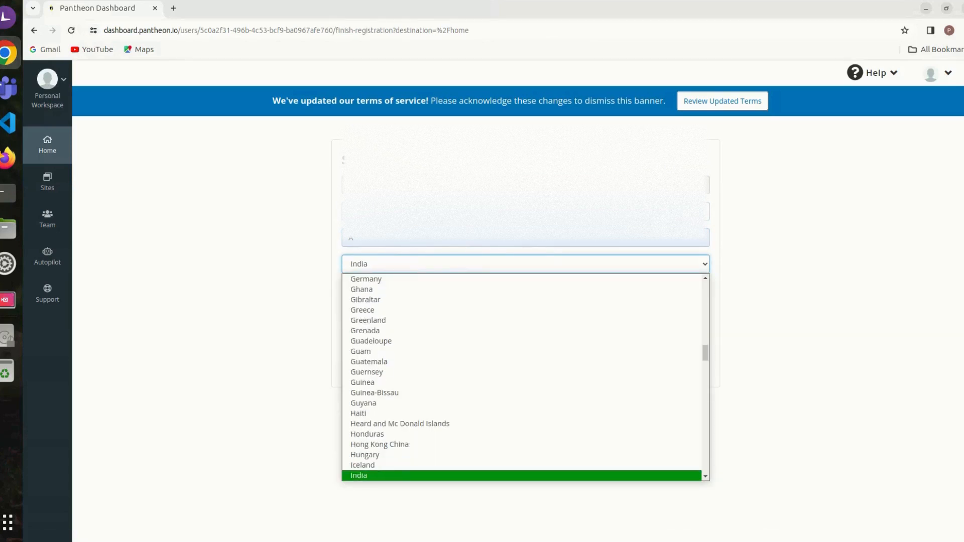
key("Return")
key("Tab")
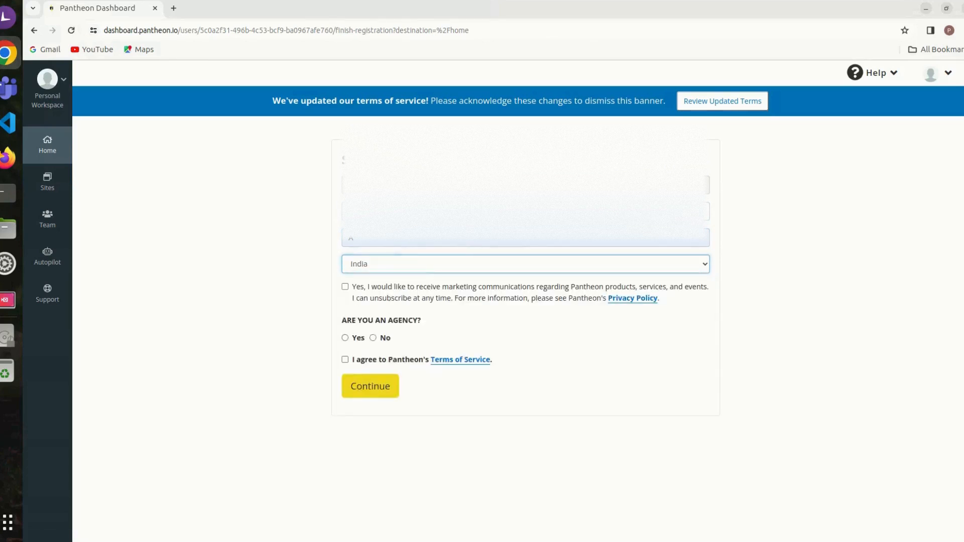
key("space")
Step: Review the updated terms of service, agree to the terms and conditions, and save the acceptance
left_click(723, 101)
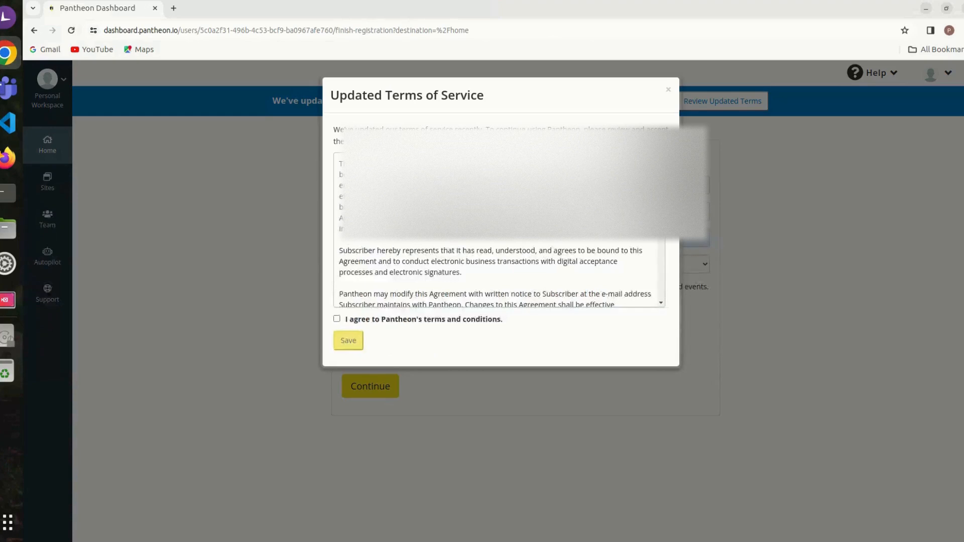
scroll(500, 229, "down", 10)
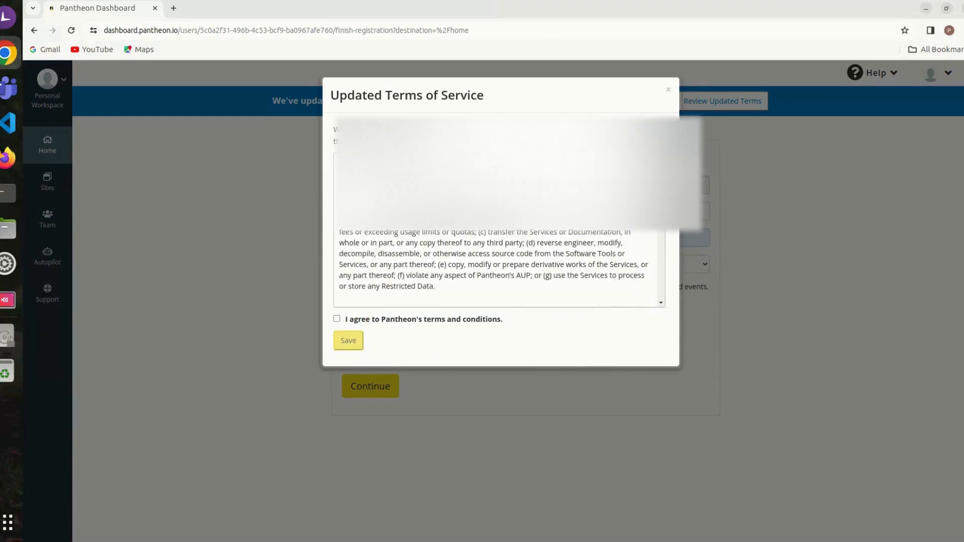
left_click(337, 319)
left_click(349, 341)
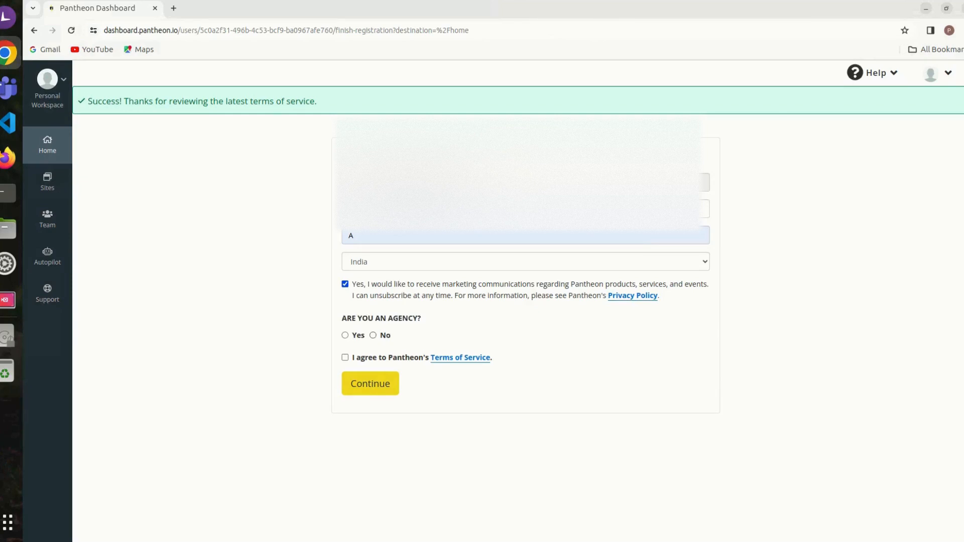
Step: Answer No to being an agency, agree to the Terms of Service and submit the registration
left_click(373, 335)
left_click(345, 358)
left_click(370, 384)
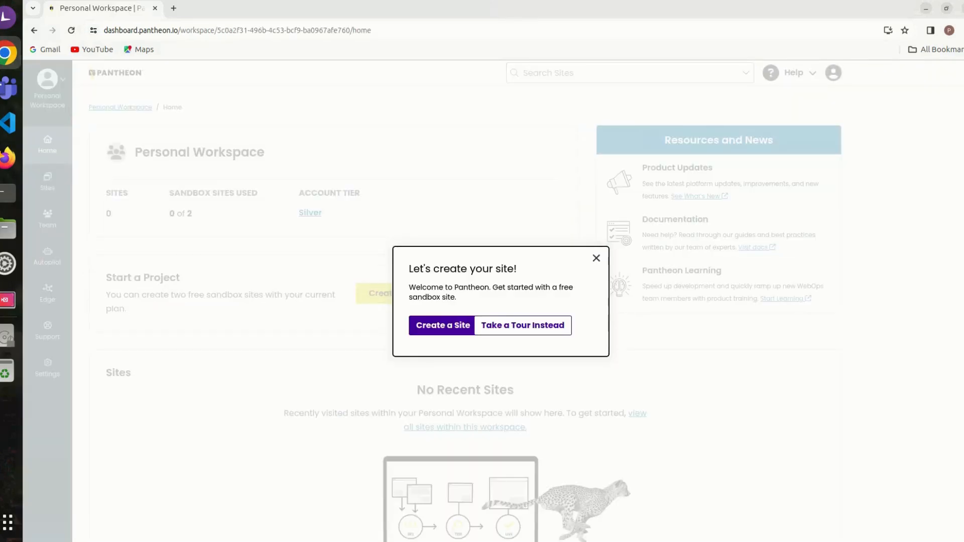
Step: Dismiss the welcome pop-up and start creating a new site of the WordPress kind
left_click(596, 258)
left_click(402, 293)
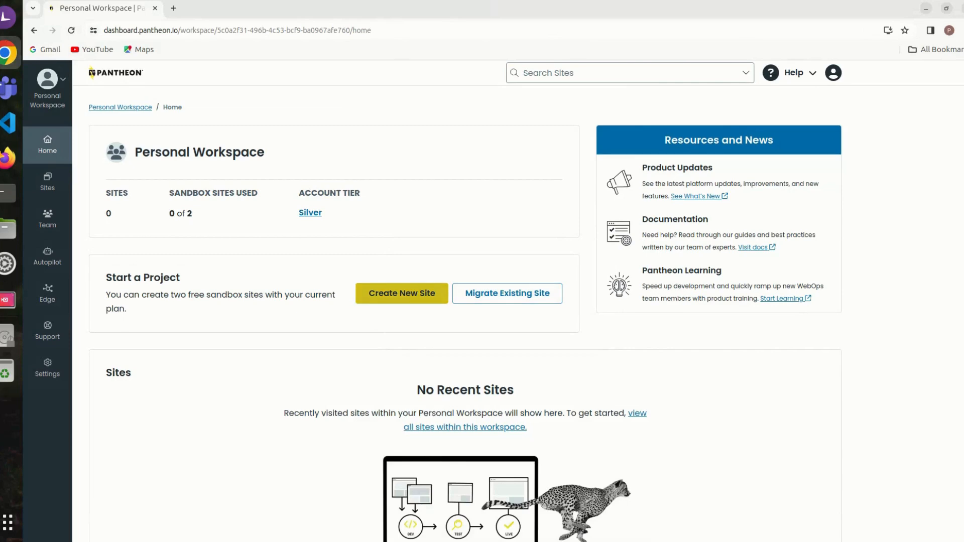
left_click(401, 293)
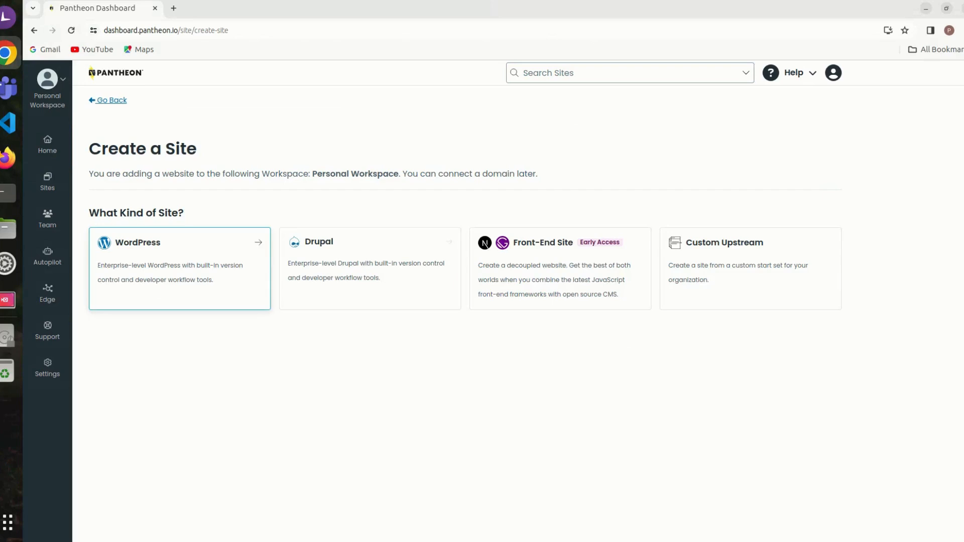
left_click(180, 268)
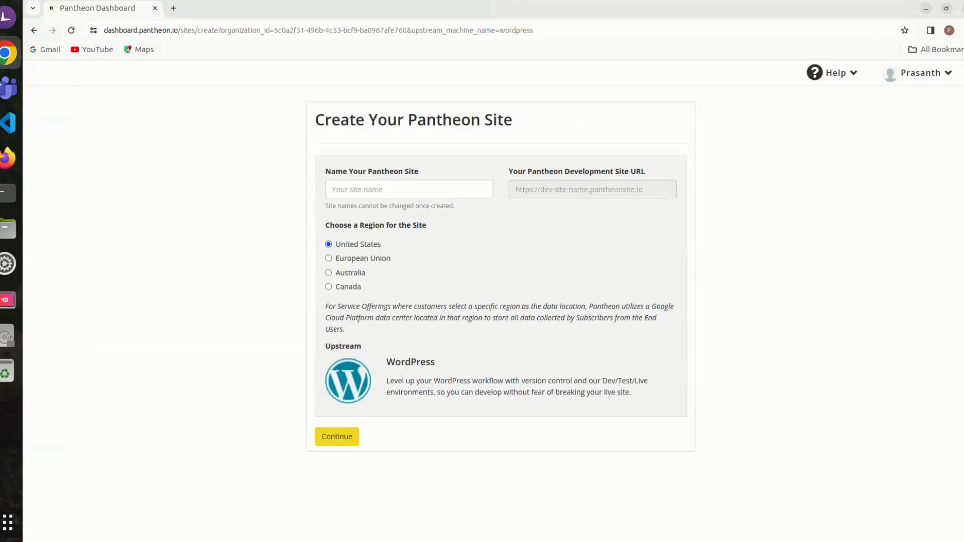
left_click(409, 189)
type("linu")
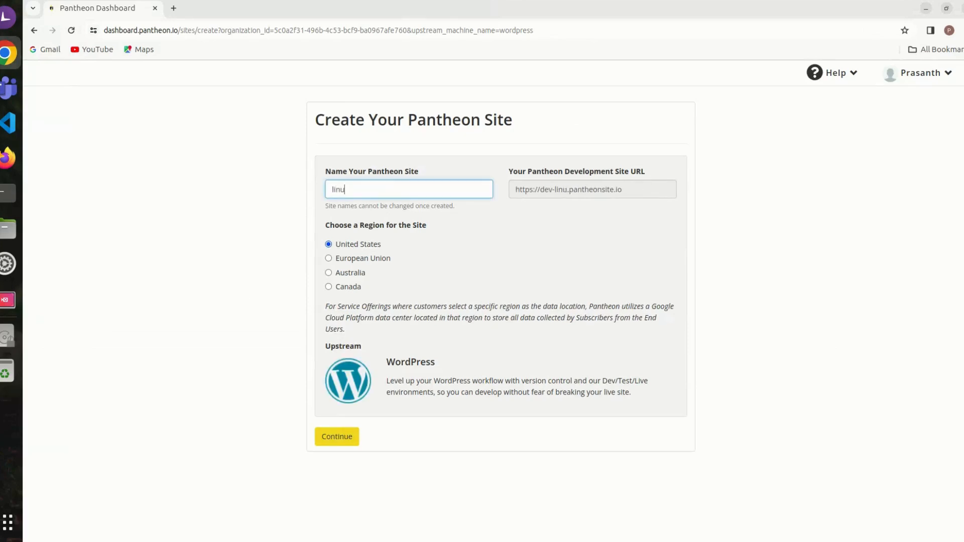
type("xnetwor")
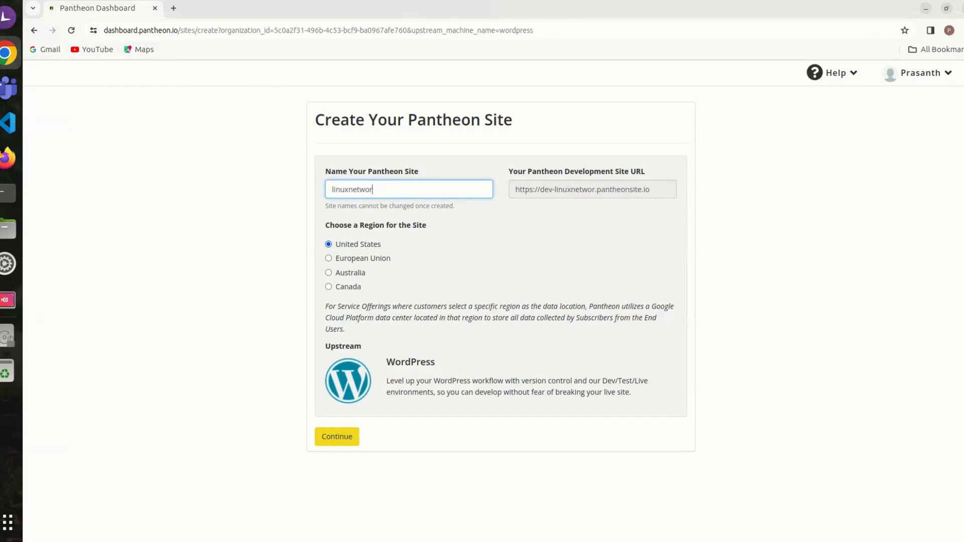
type("kshelp")
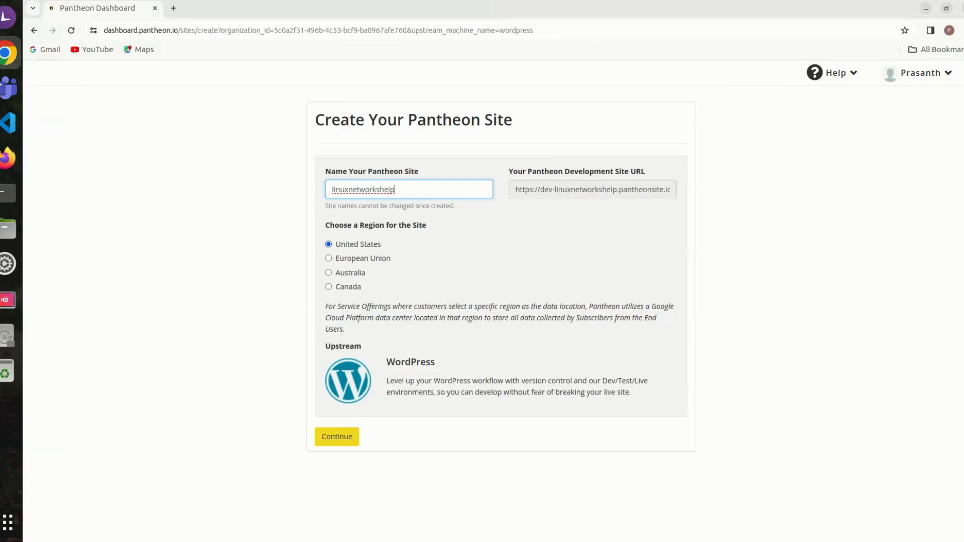
key("BackSpace")
key("BackSpace")
key("BackSpace")
key("BackSpace")
key("BackSpace")
key("BackSpace")
key("BackSpace")
key("BackSpace")
key("BackSpace")
key("BackSpace")
key("BackSpace")
key("BackSpace")
key("BackSpace")
key("BackSpace")
key("BackSpace")
key("BackSpace")
key("BackSpace")
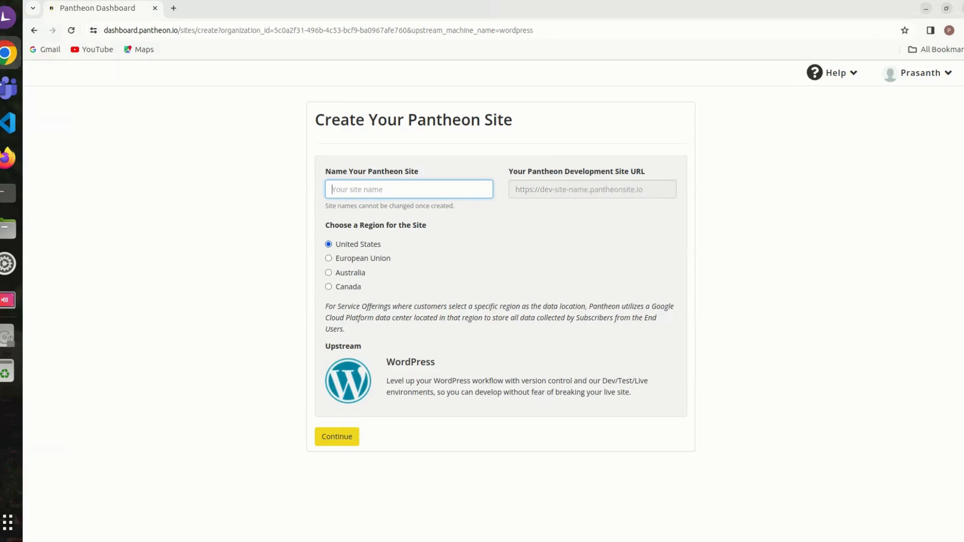
Step: Name the Pantheon site linuxhelp and check the development site URL
type("l")
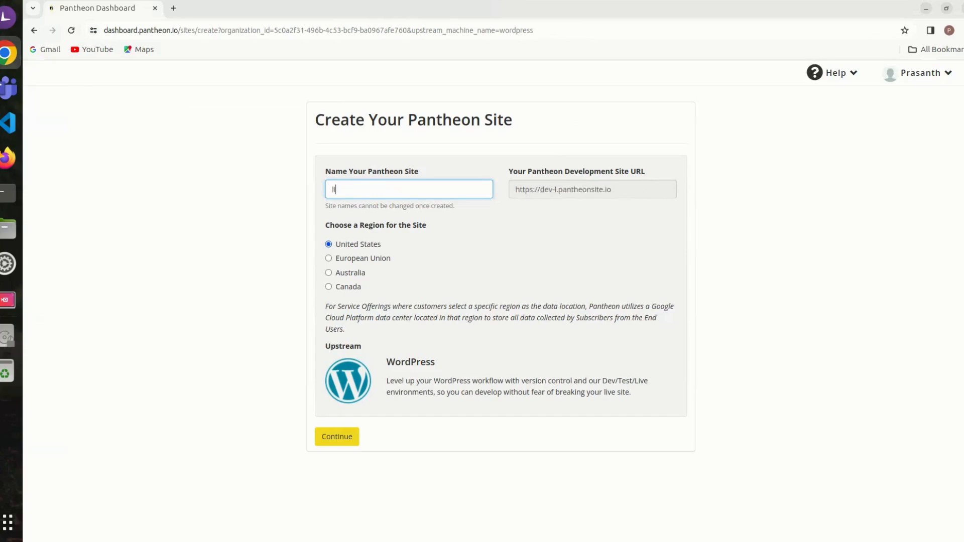
type("inuxhelp")
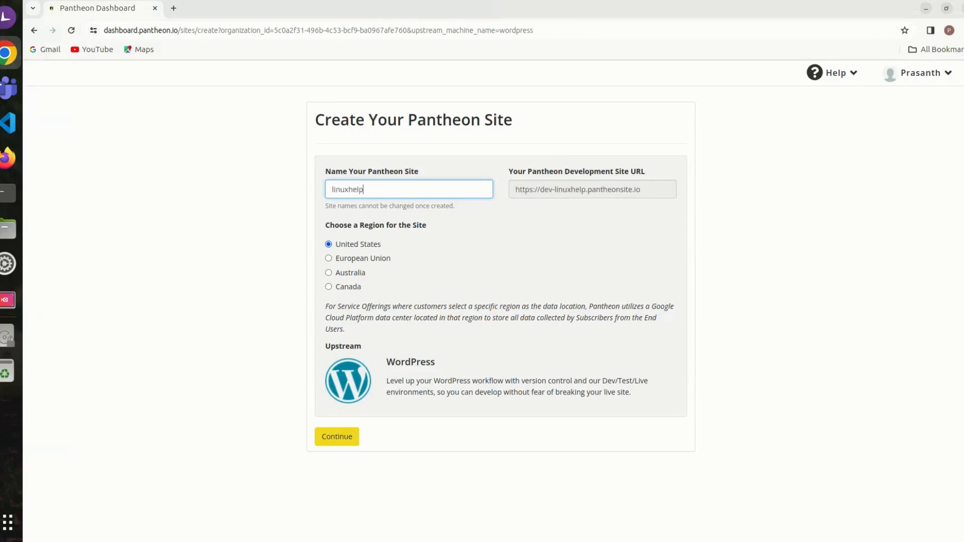
left_click_drag(555, 190, 588, 190)
left_click(587, 190)
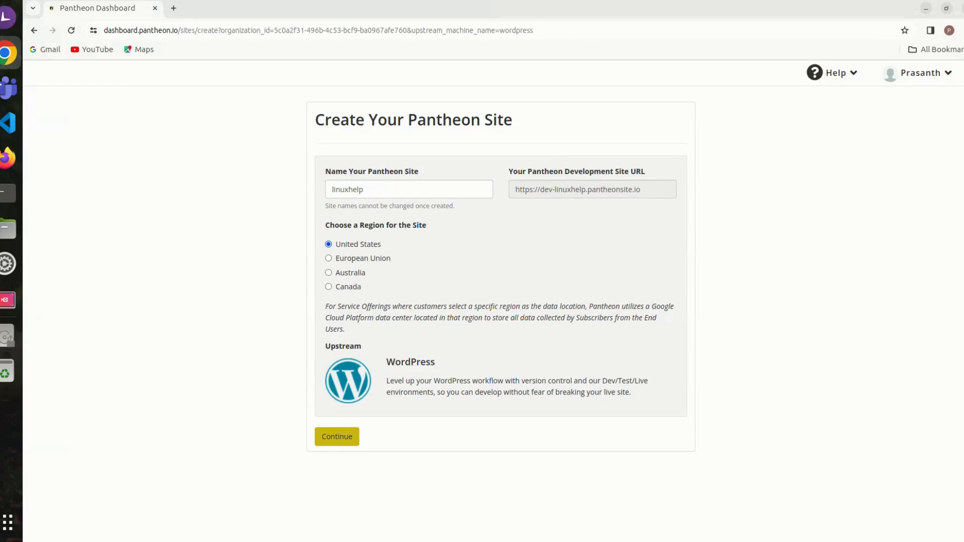
Step: Deploy the WordPress site in the preselected United States region and open its site dashboard, declining the pop-up offer
left_click(337, 437)
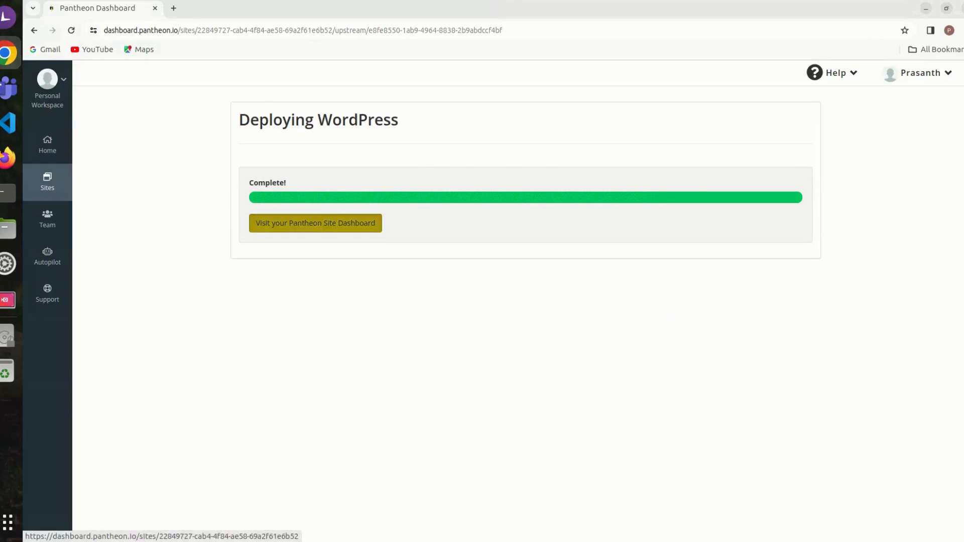
left_click(316, 223)
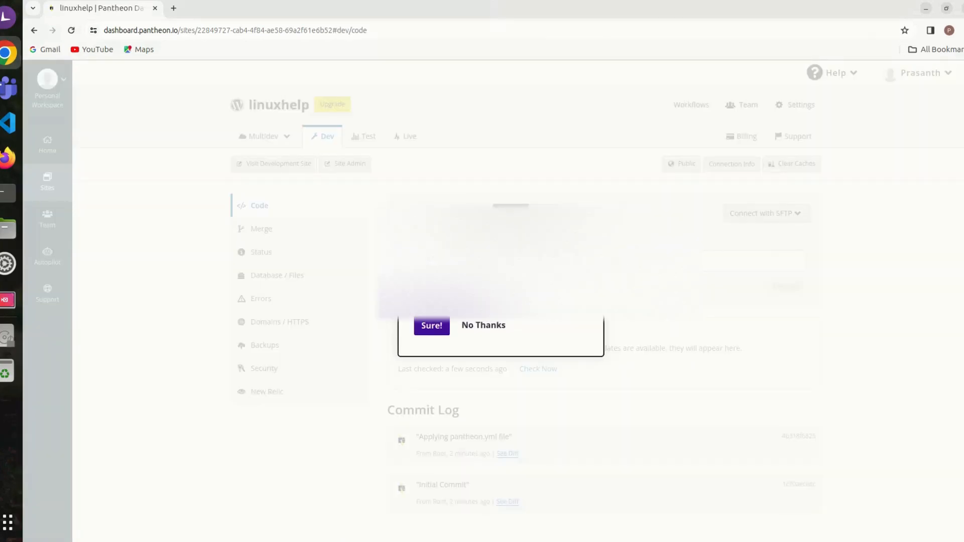
left_click(484, 326)
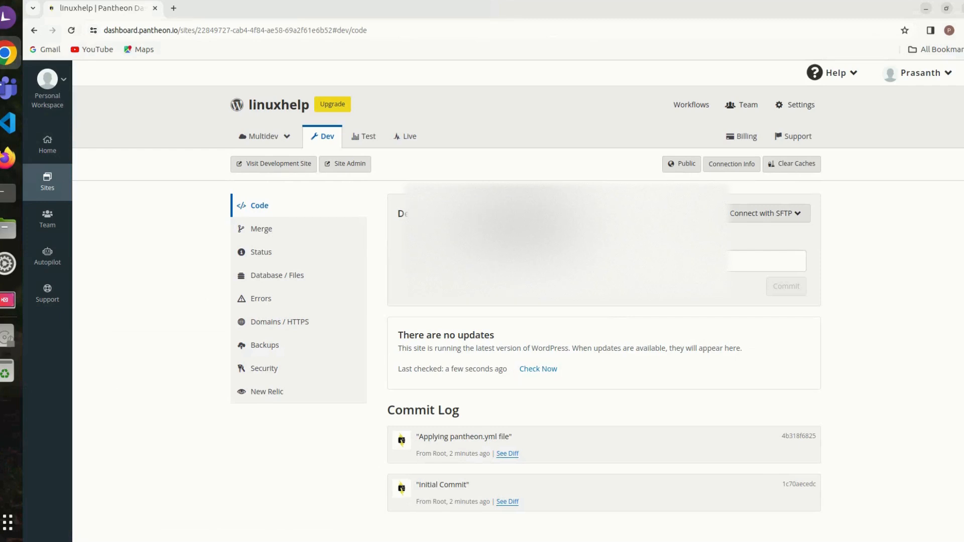
Step: Look through the Dev environment's Merge, Status, Database / Files, Domains / HTTPS, Backups and Security sections, plus the Test and Multidev overviews
left_click(261, 229)
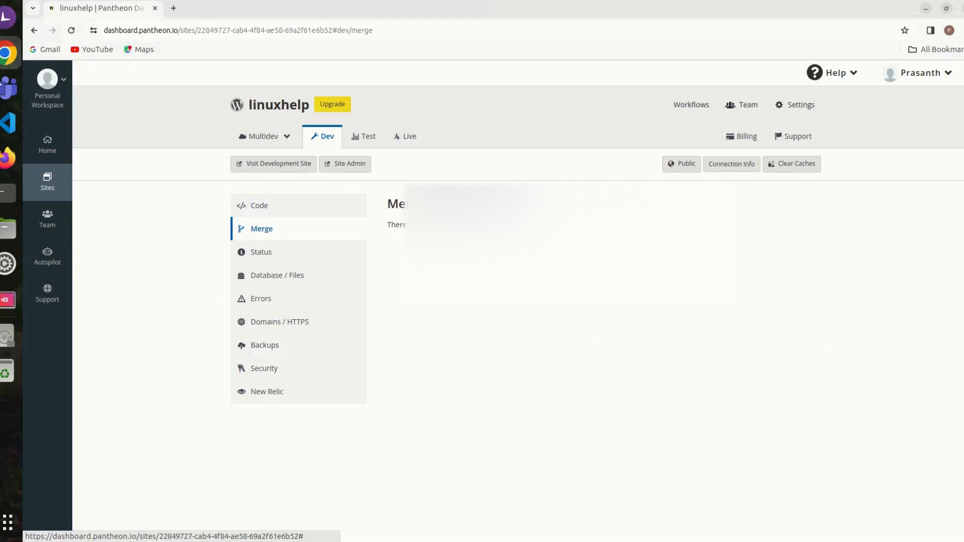
left_click(261, 252)
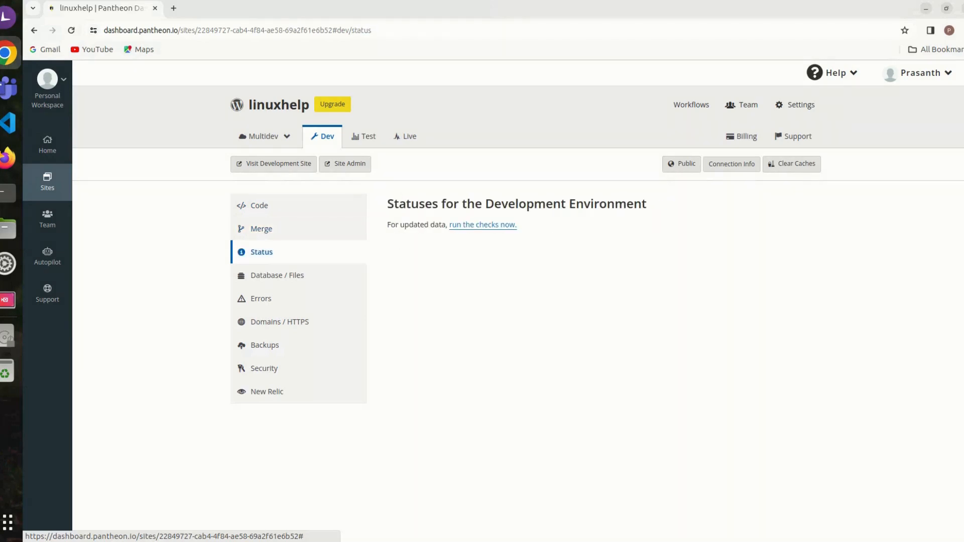
left_click(278, 276)
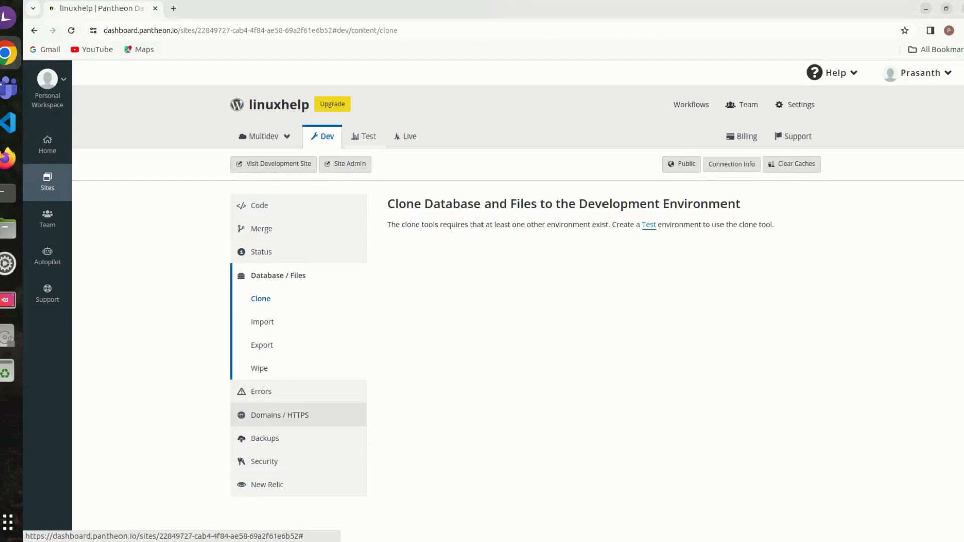
left_click(280, 415)
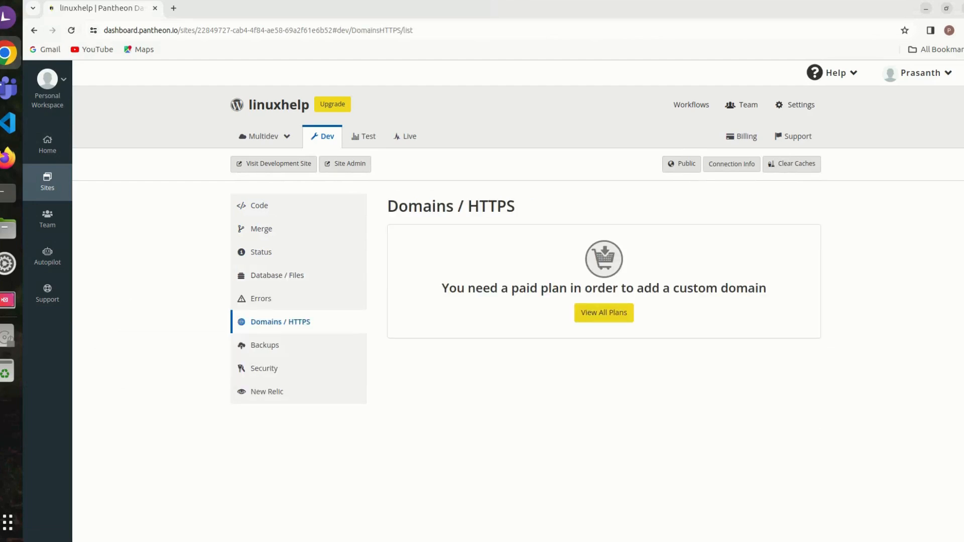
left_click(265, 345)
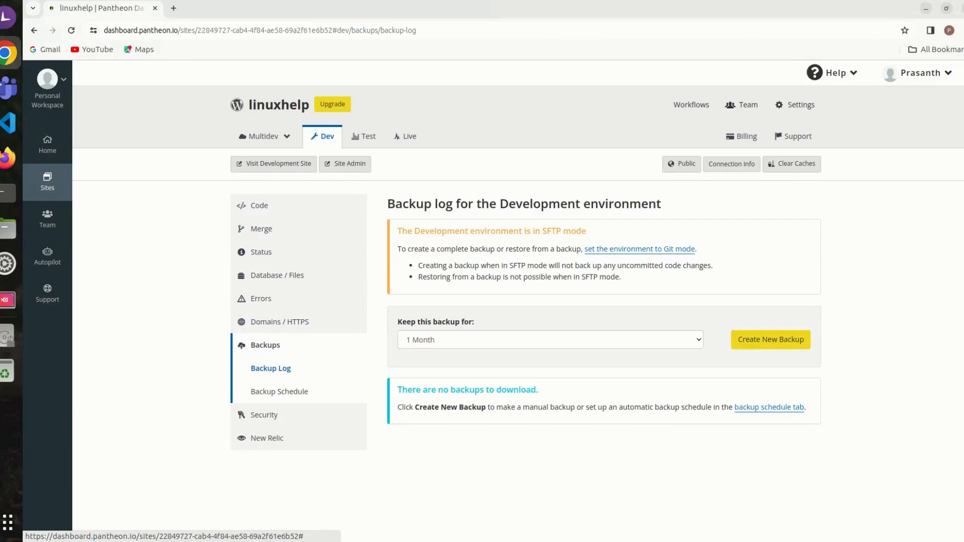
left_click(264, 415)
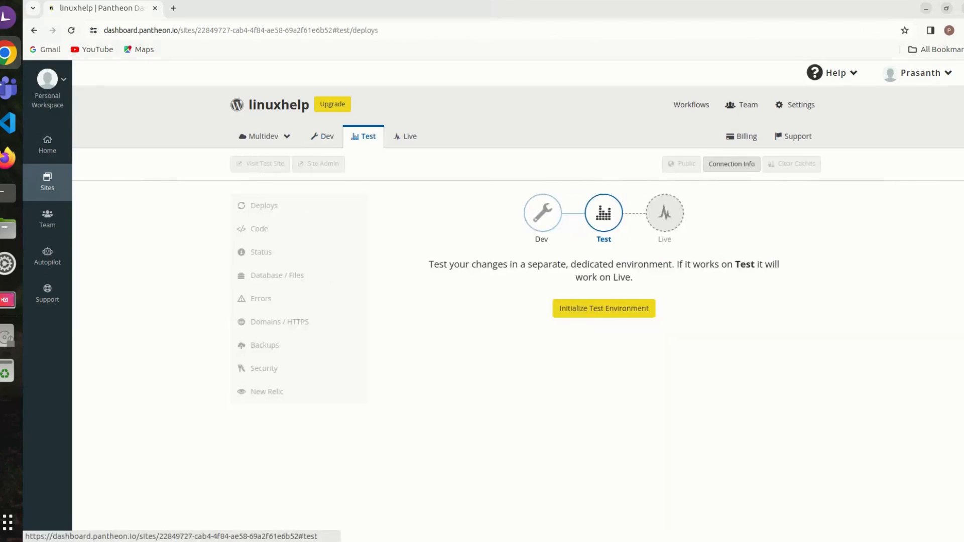
left_click(263, 136)
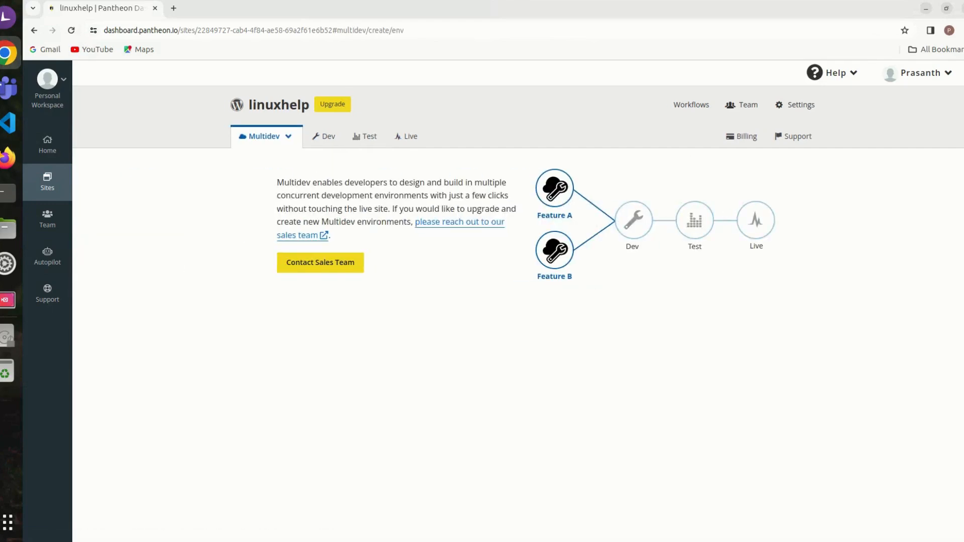
Step: Go back to the Dev environment, open the Site Admin and start the WordPress installation in English (United States)
left_click(33, 30)
left_click(34, 30)
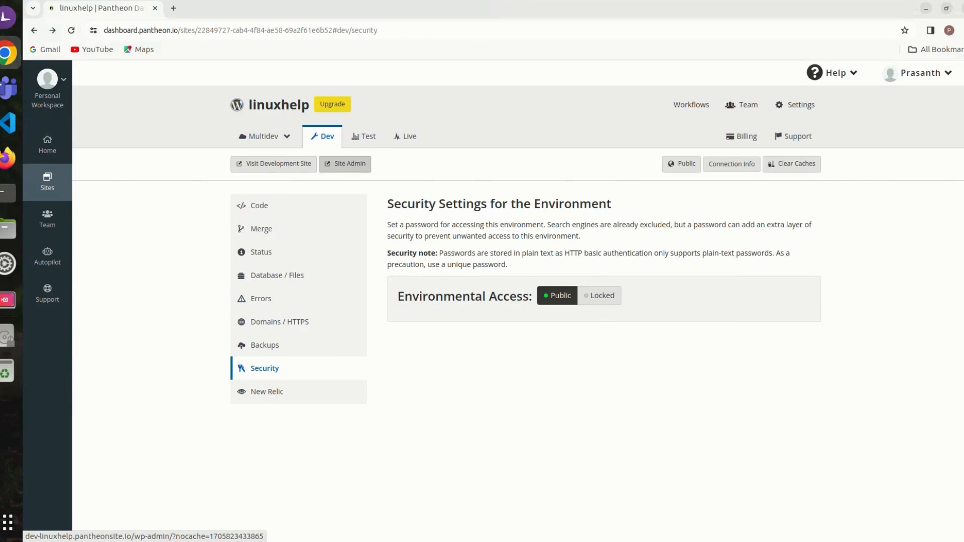
left_click(345, 164)
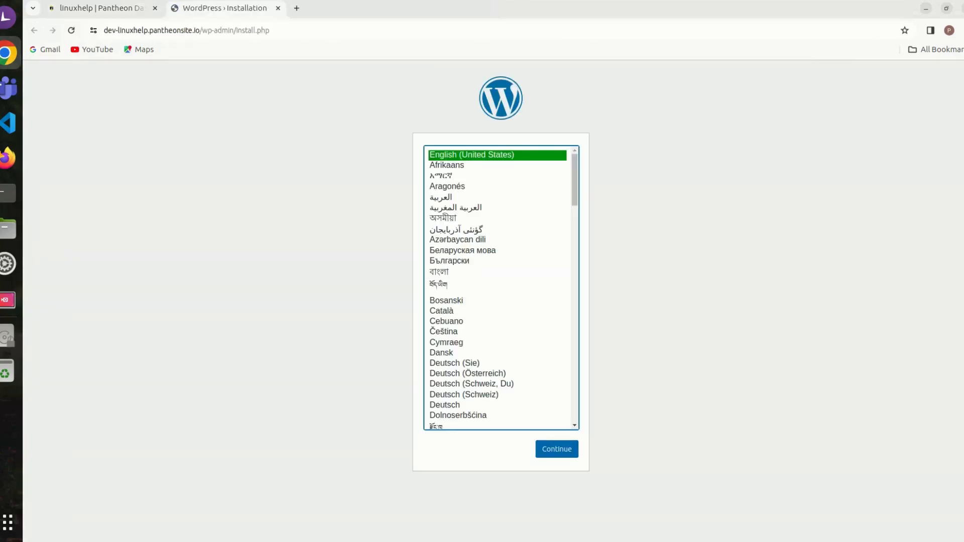
left_click(557, 449)
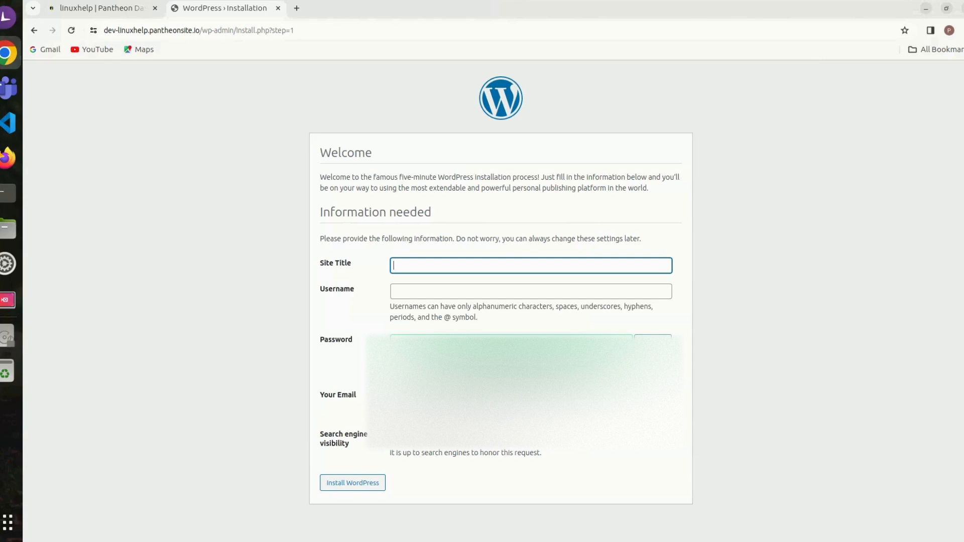
Step: Fill in the WordPress installation form with the site title Linuxhelp and the username LinuxNetworking
type("Linuxhelp")
key("Tab")
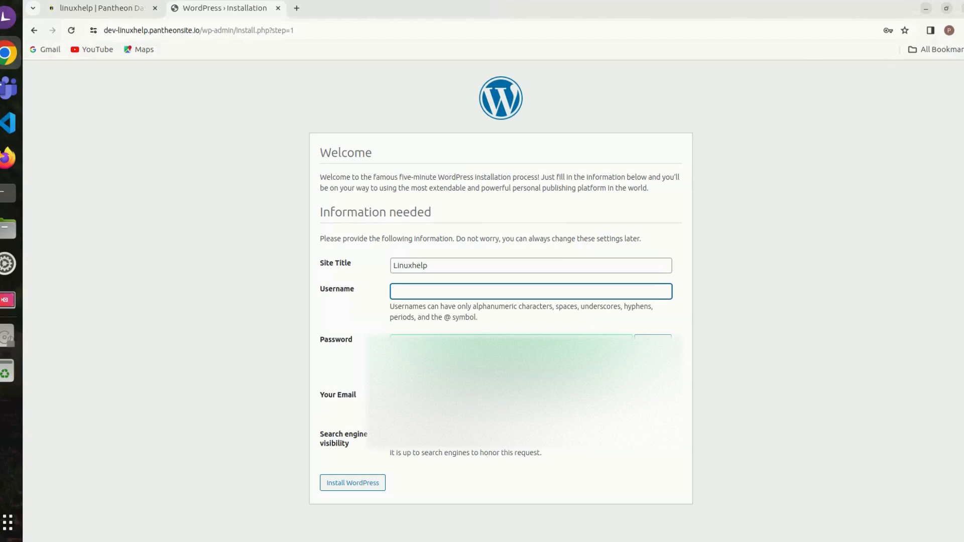
type("LinuxNetworking")
key("Tab")
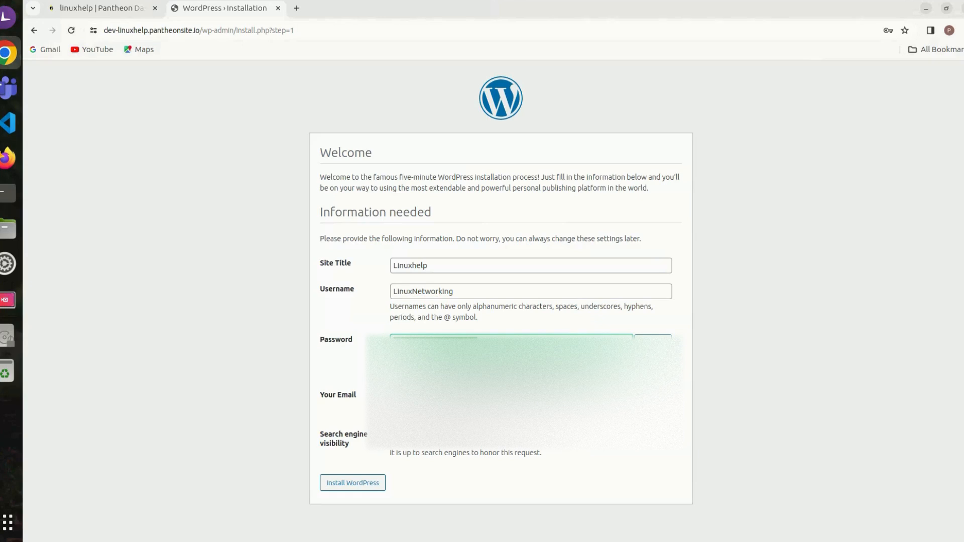
Step: Open an extra browser tab, return to the installation form and check the browser profile for the e-mail field
key("ctrl+t")
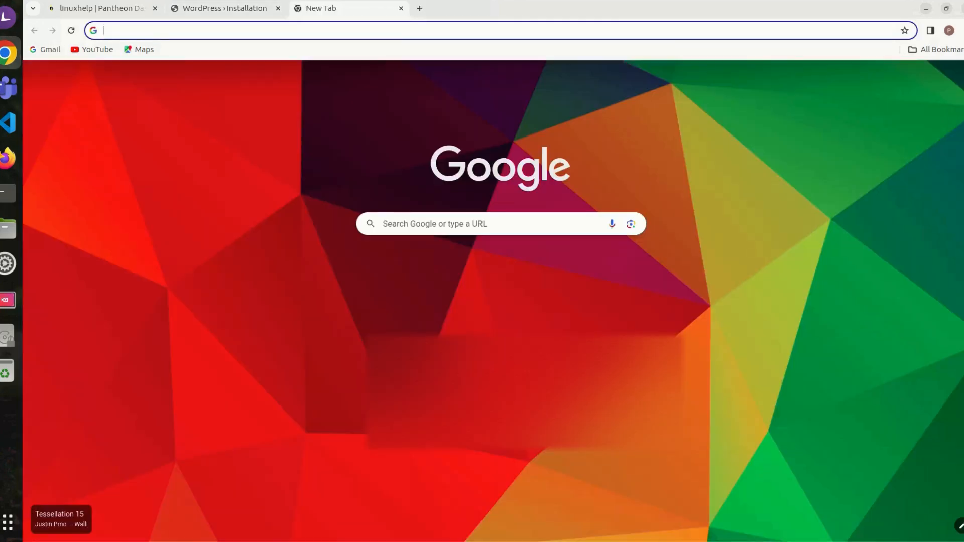
key("ctrl+v")
left_click(221, 8)
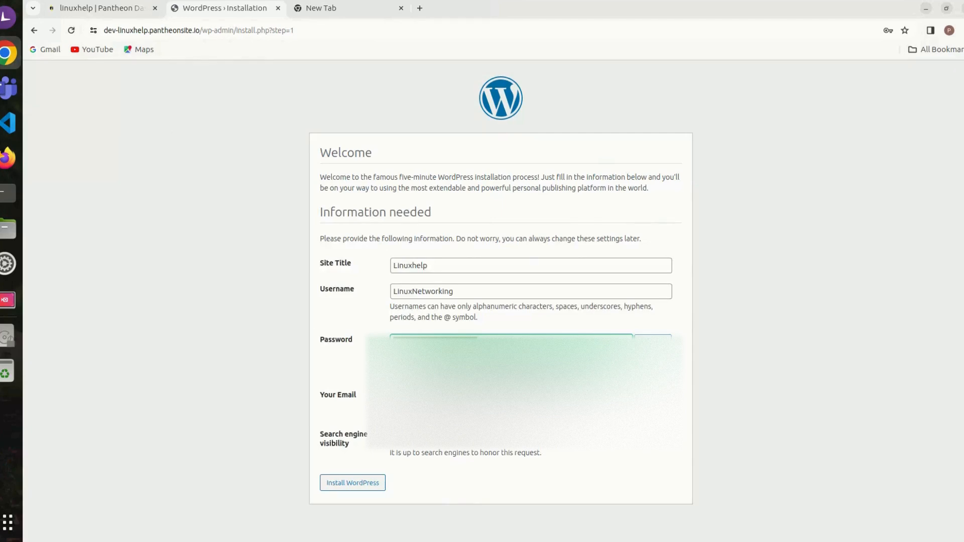
left_click(502, 397)
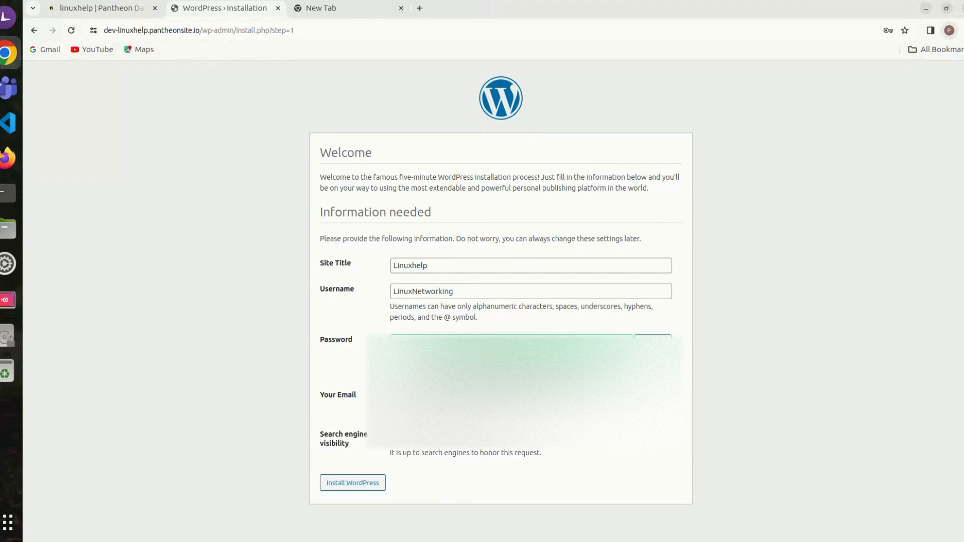
left_click(950, 31)
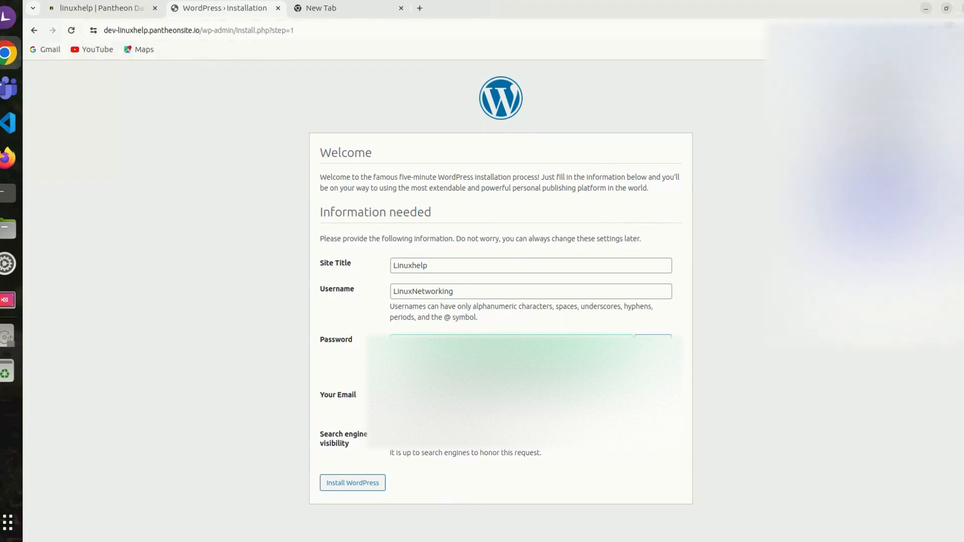
key("Escape")
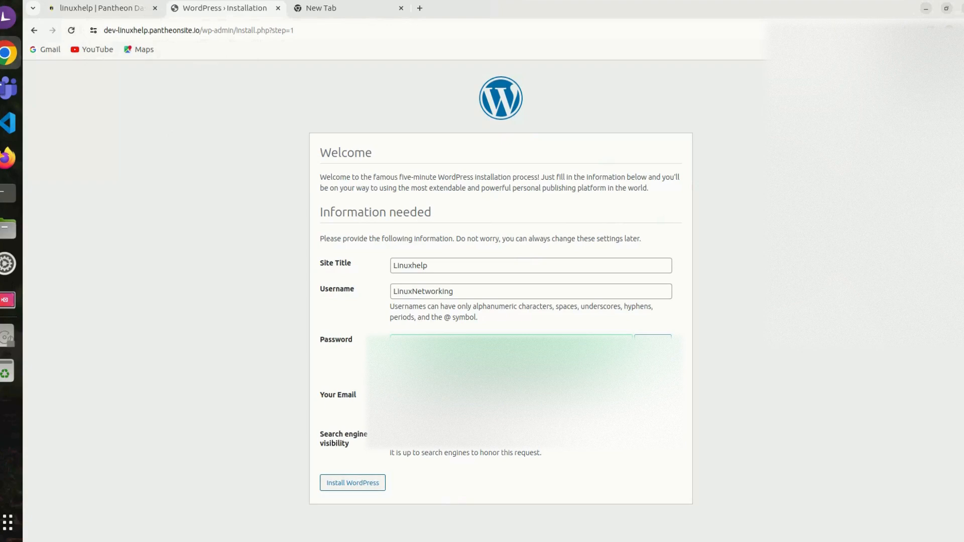
Step: Correct the username to lowercase linuxnetworking and install WordPress, dismissing the offer to save passwords in the Google Account
left_click(418, 291)
key("BackSpace")
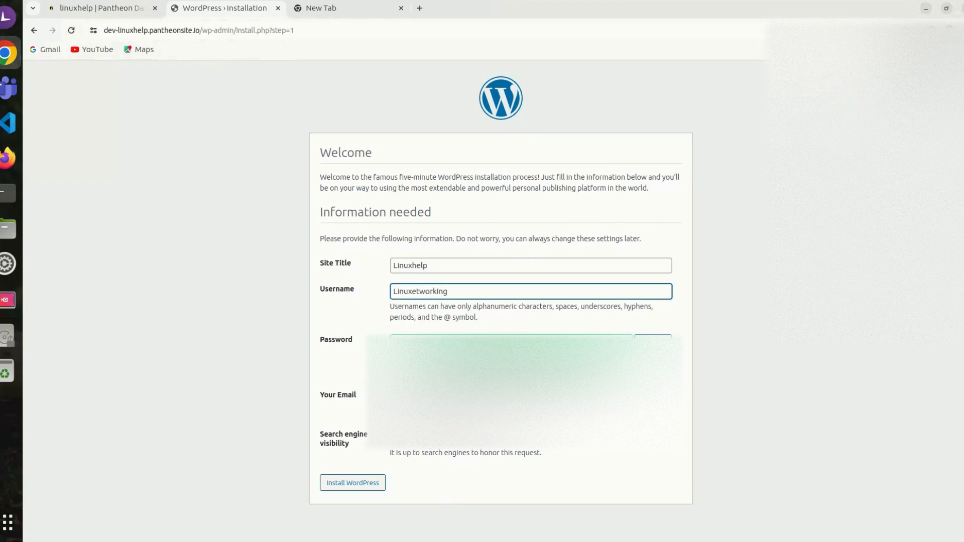
type("n")
left_click(397, 291)
key("BackSpace")
type("l")
left_click(352, 483)
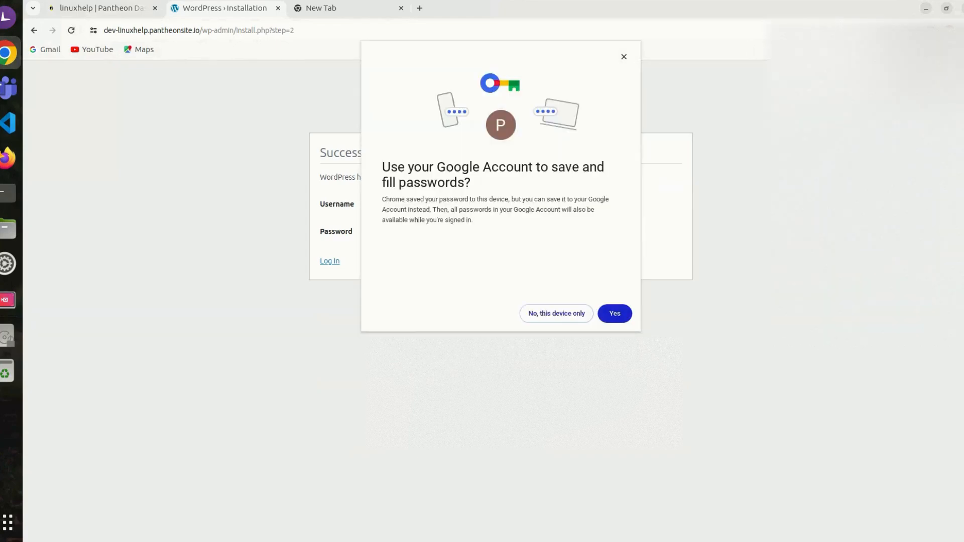
left_click(624, 56)
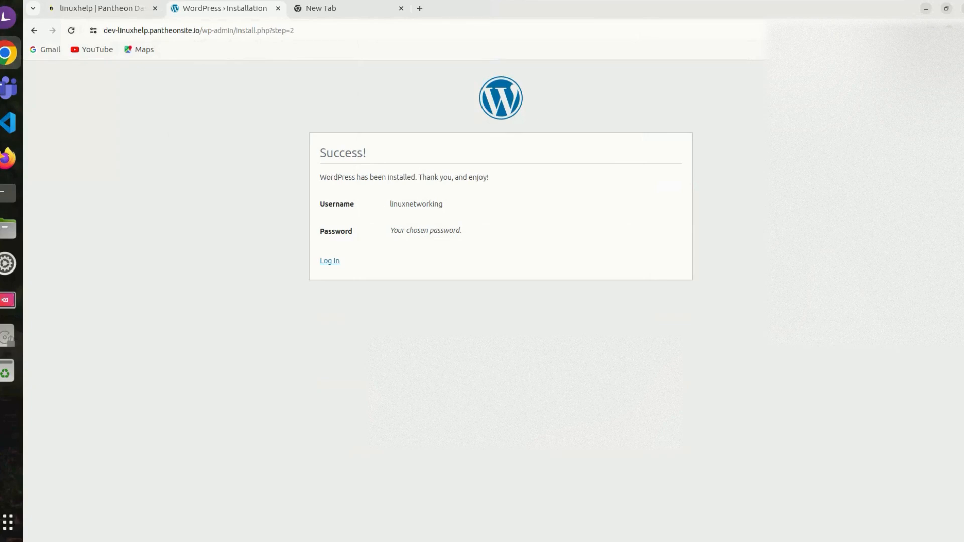
Step: Capture a screenshot of the selected area around the username on the installation success page
key("Print")
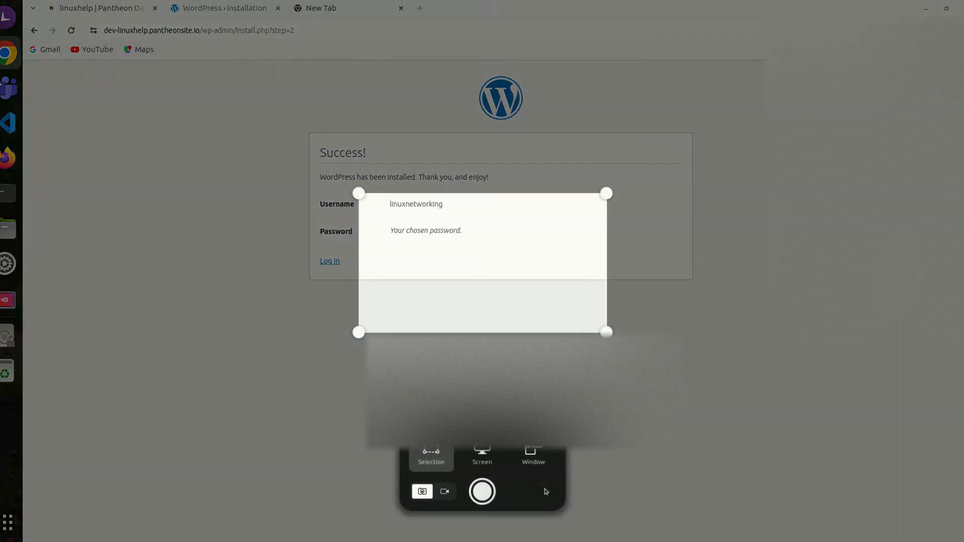
left_click_drag(482, 263, 435, 219)
key("Return")
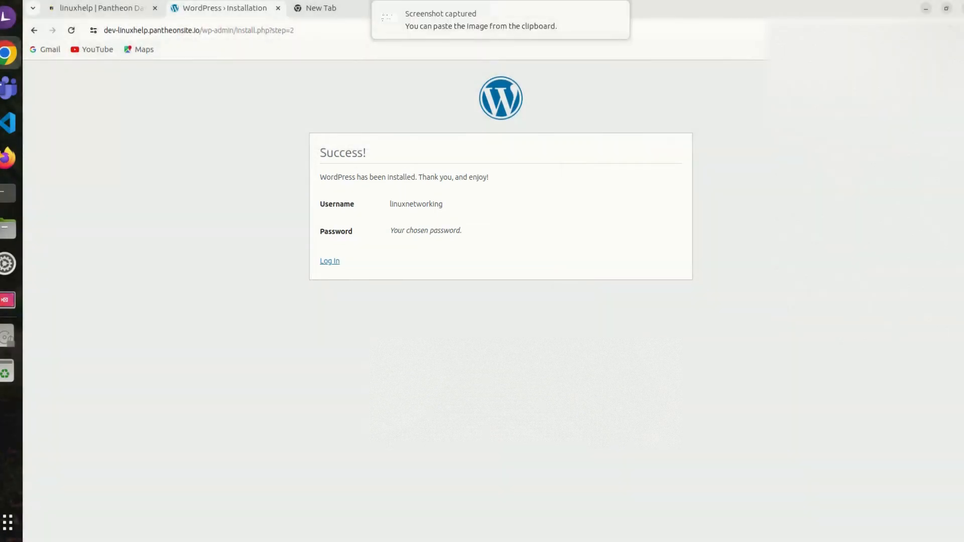
Step: Log in to the WordPress site with the prefilled credentials and look over the admin dashboard
left_click(329, 262)
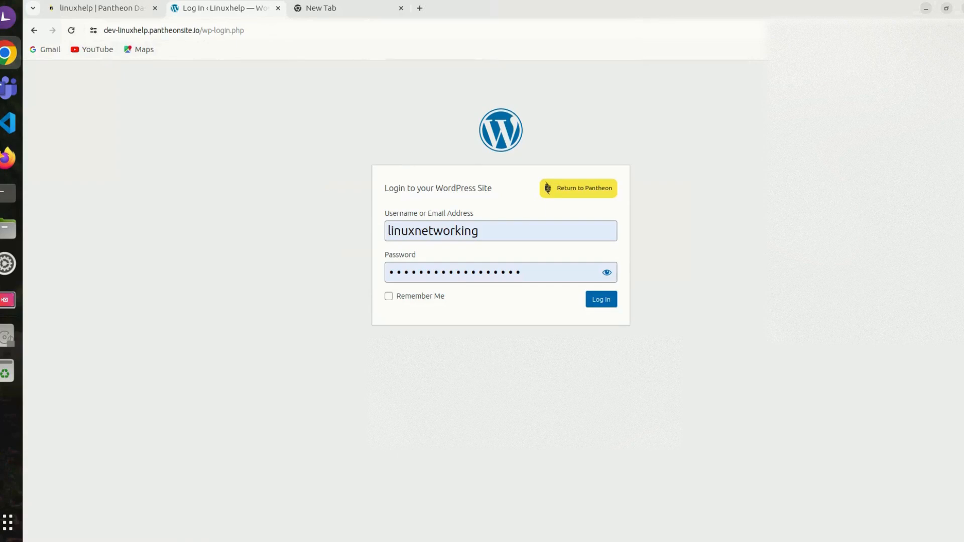
left_click(601, 300)
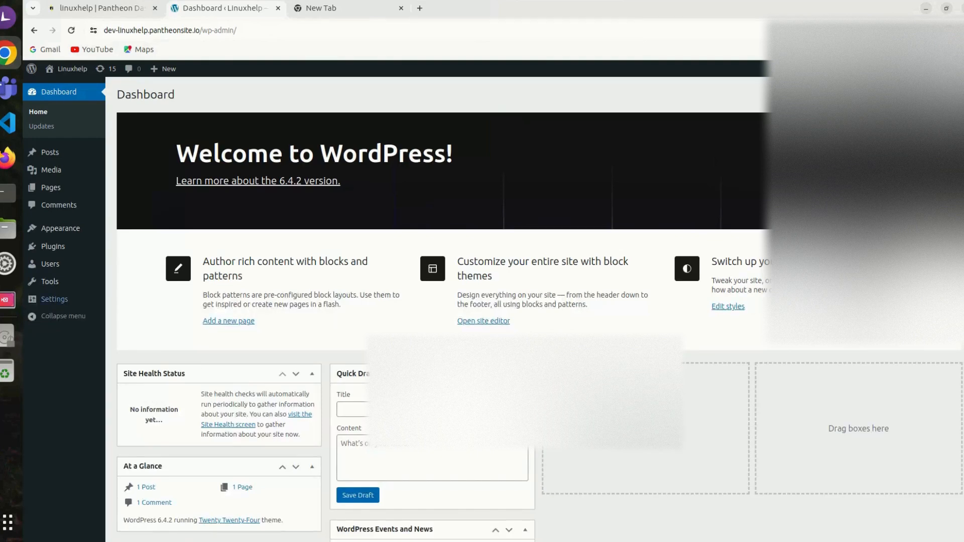
scroll(442, 301, "down", 5)
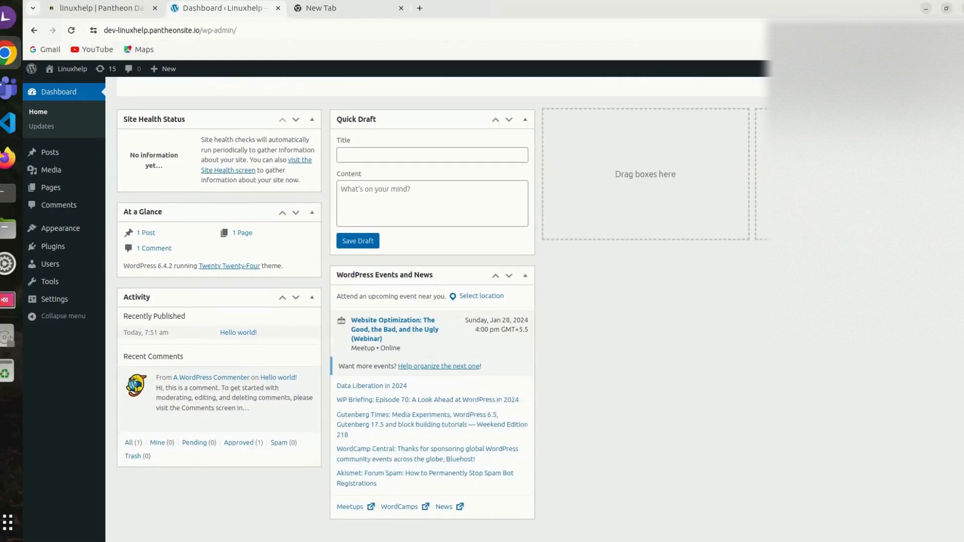
scroll(442, 302, "up", 5)
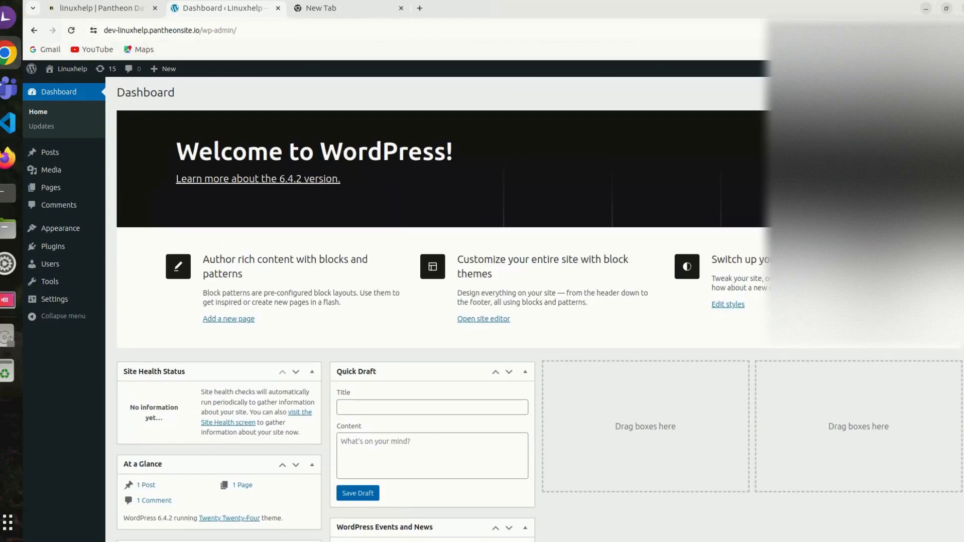
Step: Search the new plugins for astra, then install and activate the Starter Templates plugin
left_click(53, 246)
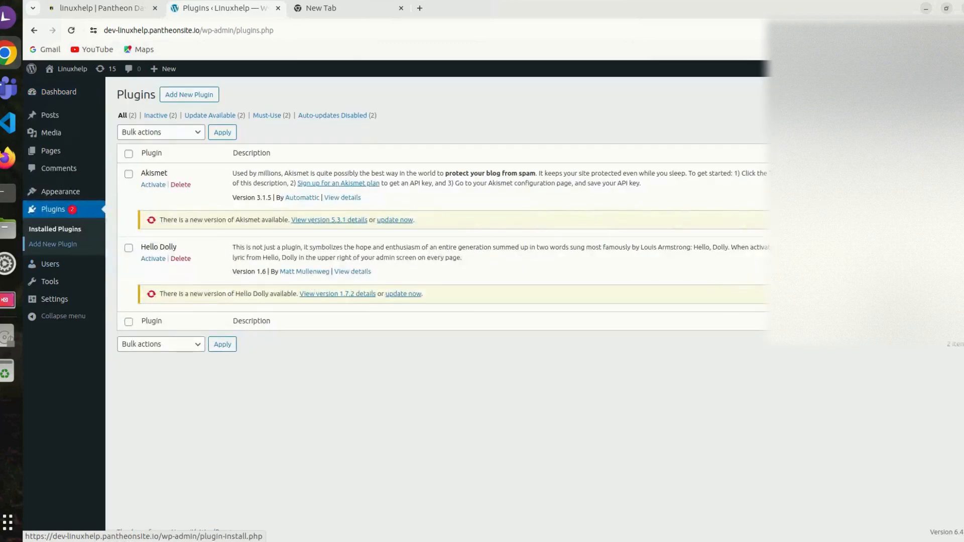
left_click(52, 245)
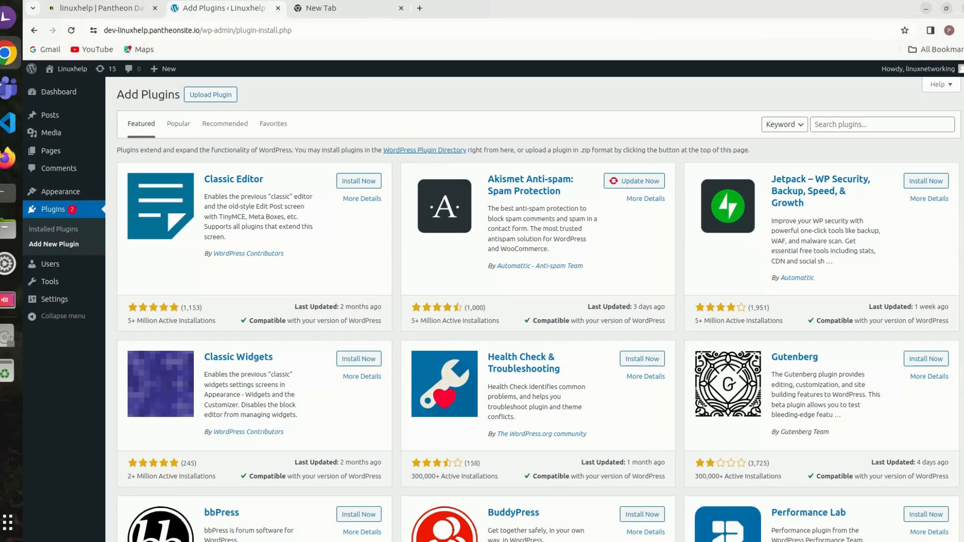
left_click(882, 125)
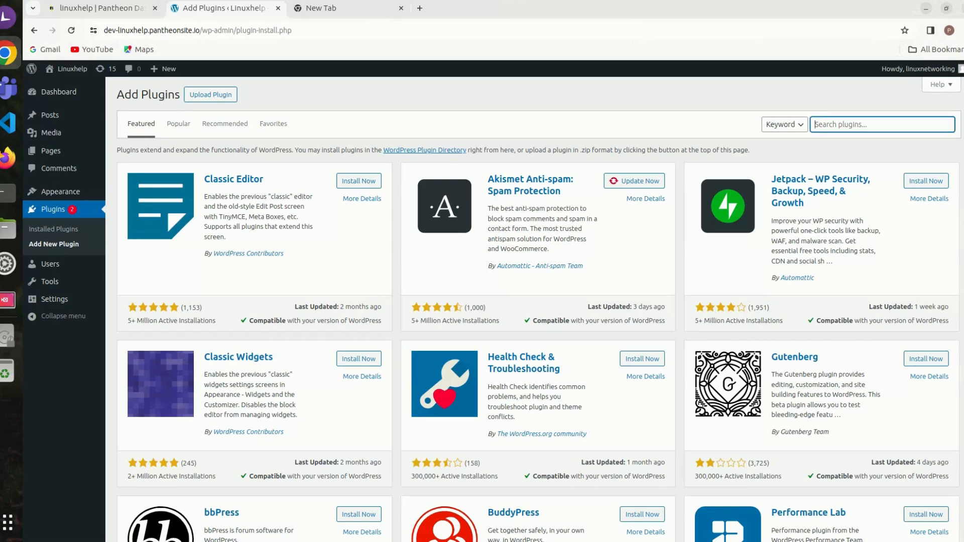
type("astra")
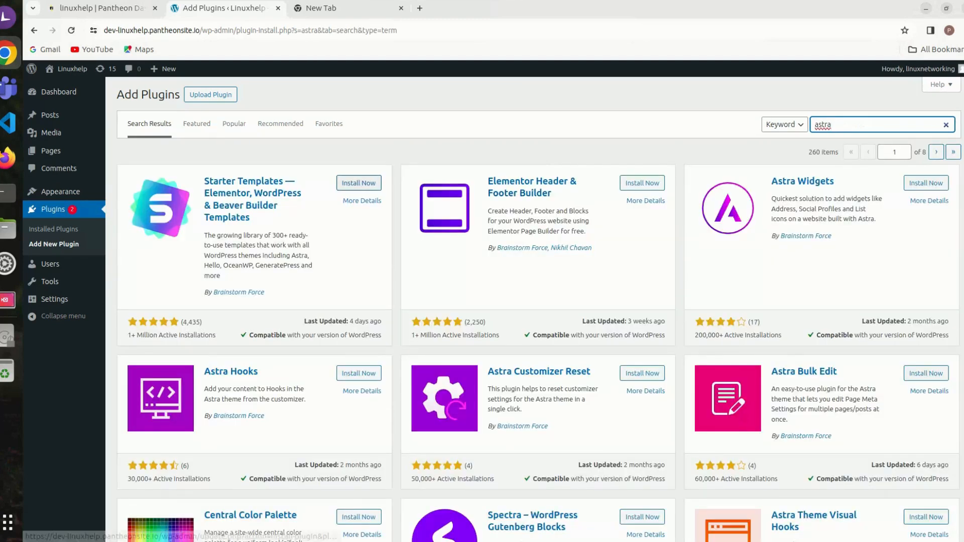
left_click(358, 183)
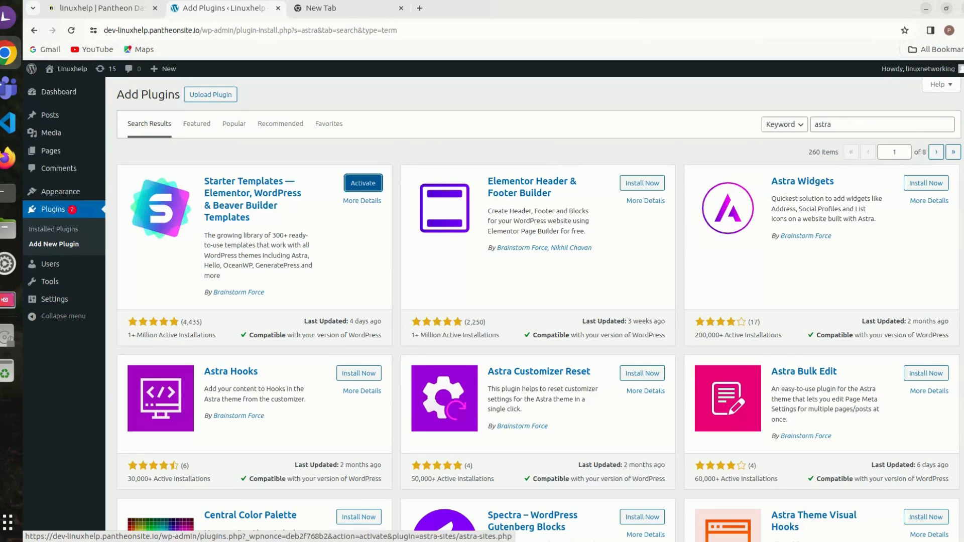
left_click(363, 183)
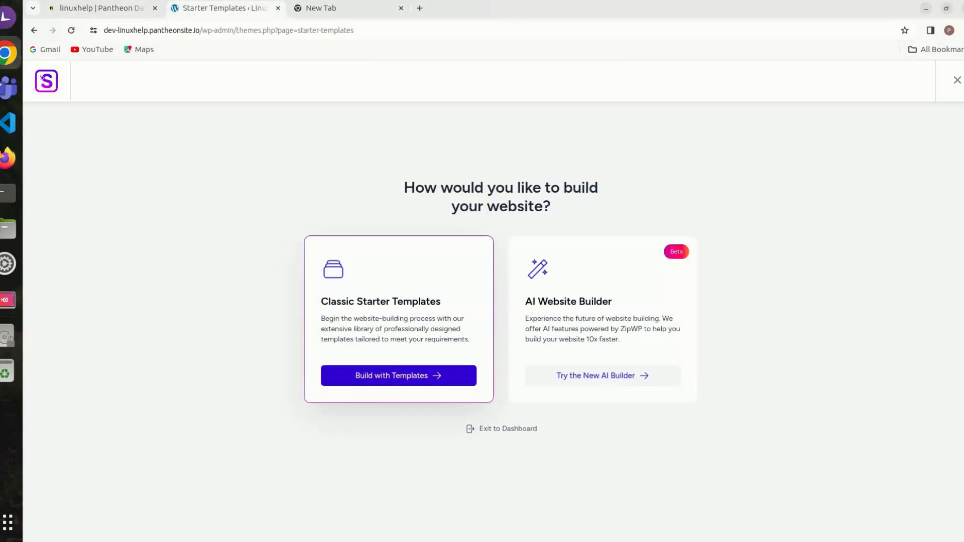
Step: Choose Classic Starter Templates with the Elementor page builder and search the templates for networking
left_click(408, 375)
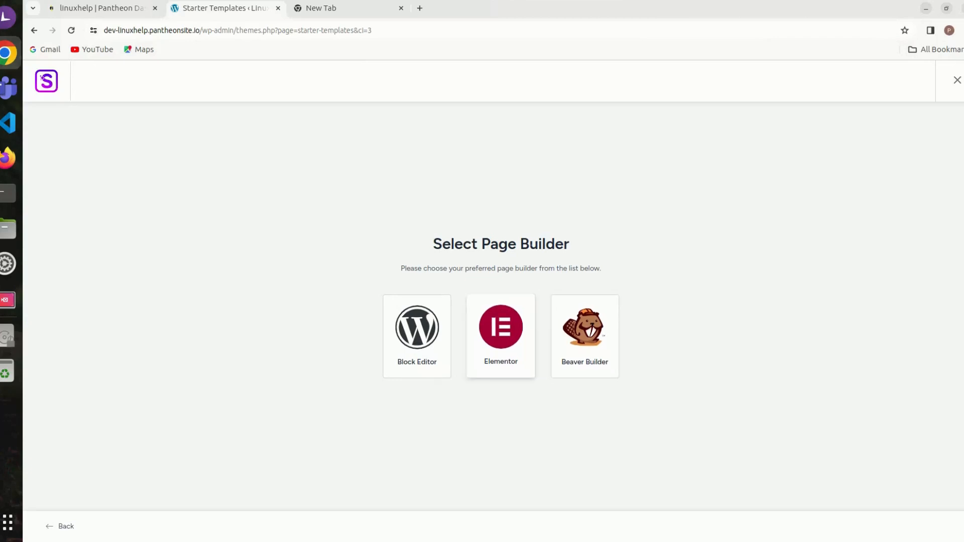
left_click(501, 336)
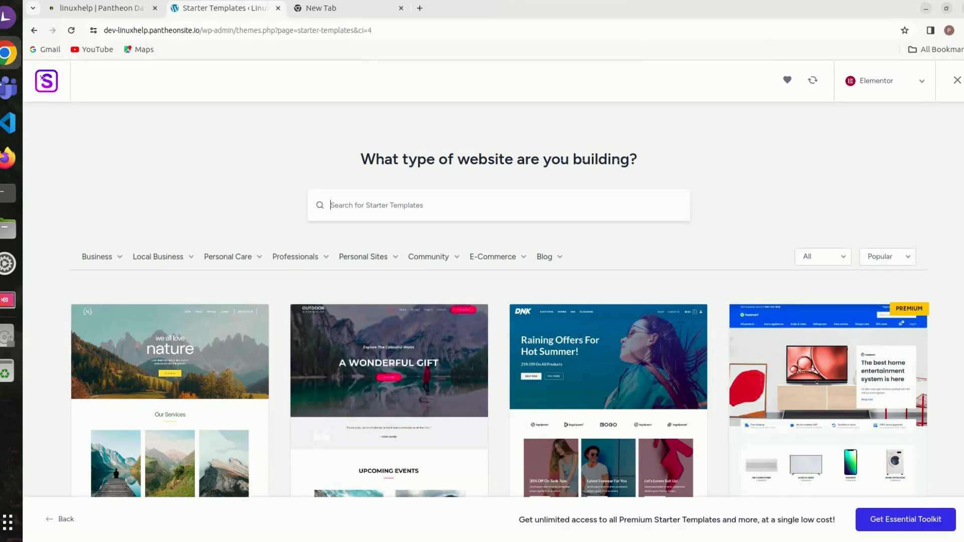
type("ne")
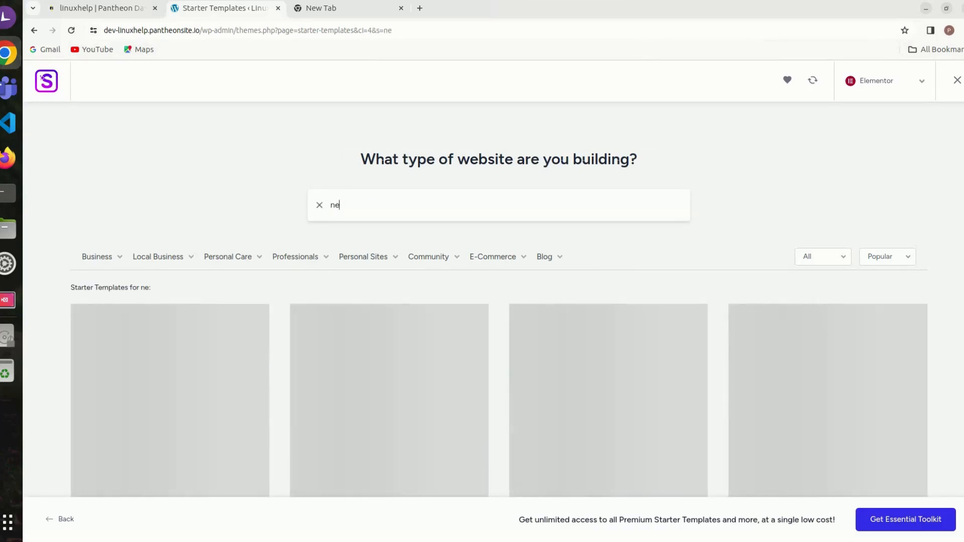
type("tworking")
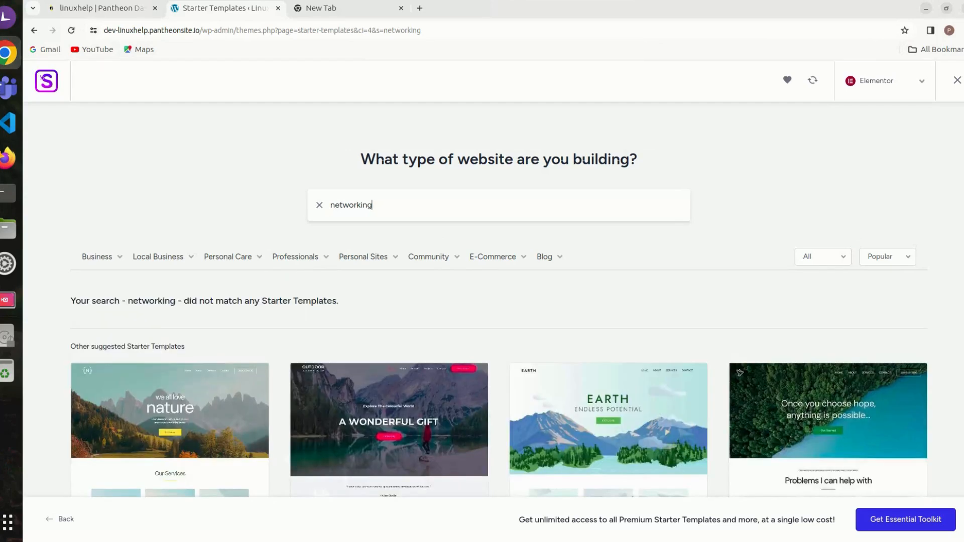
scroll(500, 317, "down", 1)
scroll(667, 432, "down", 4)
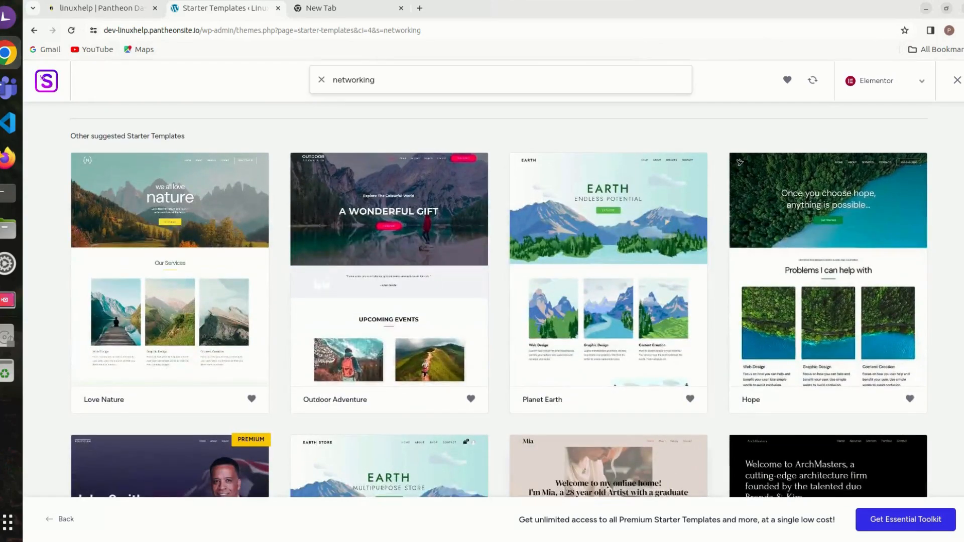
scroll(667, 432, "up", 4)
Step: Replace the template search with lin and with youtube, and browse the suggested starter templates
key("ctrl+a")
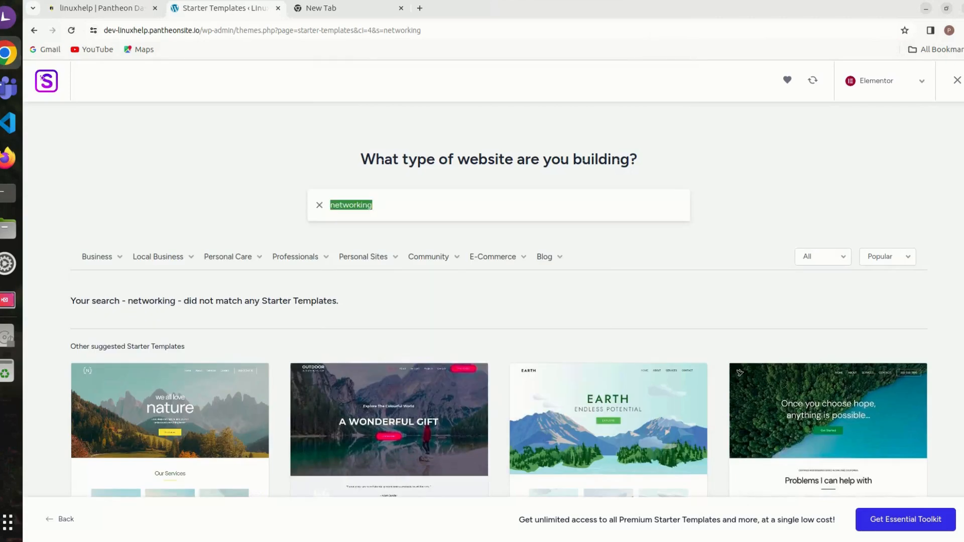
key("BackSpace")
type("linux")
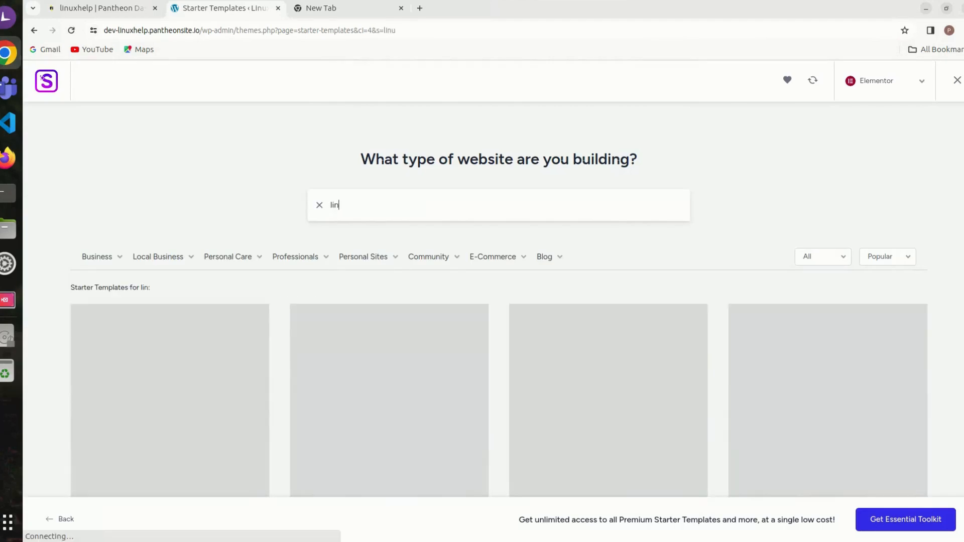
key("BackSpace")
key("BackSpace")
key("BackSpace")
key("BackSpace")
key("BackSpace")
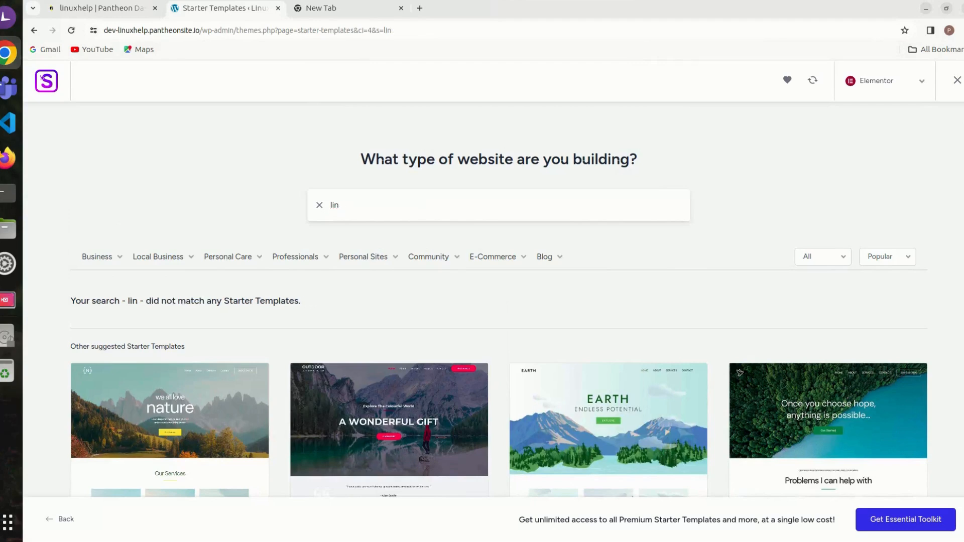
type("youtube")
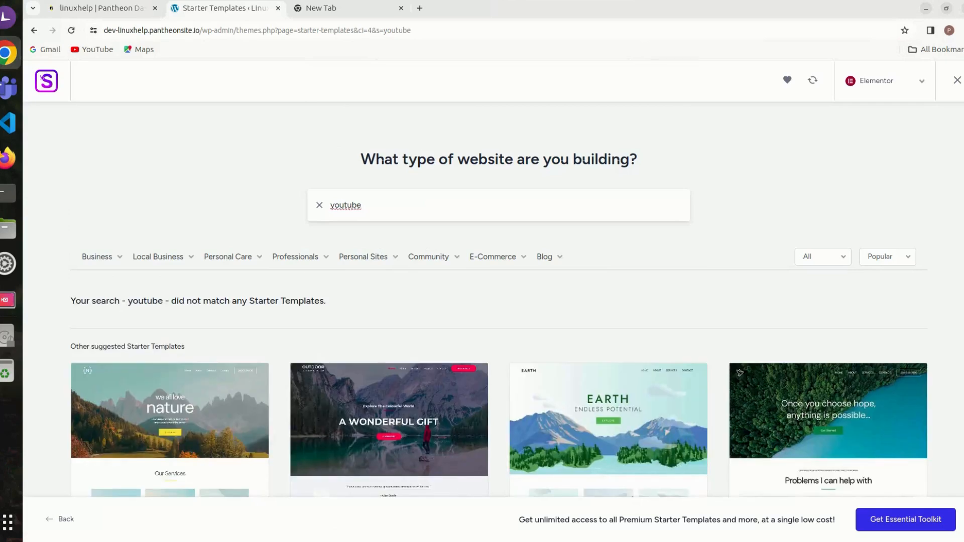
scroll(500, 302, "down", 10)
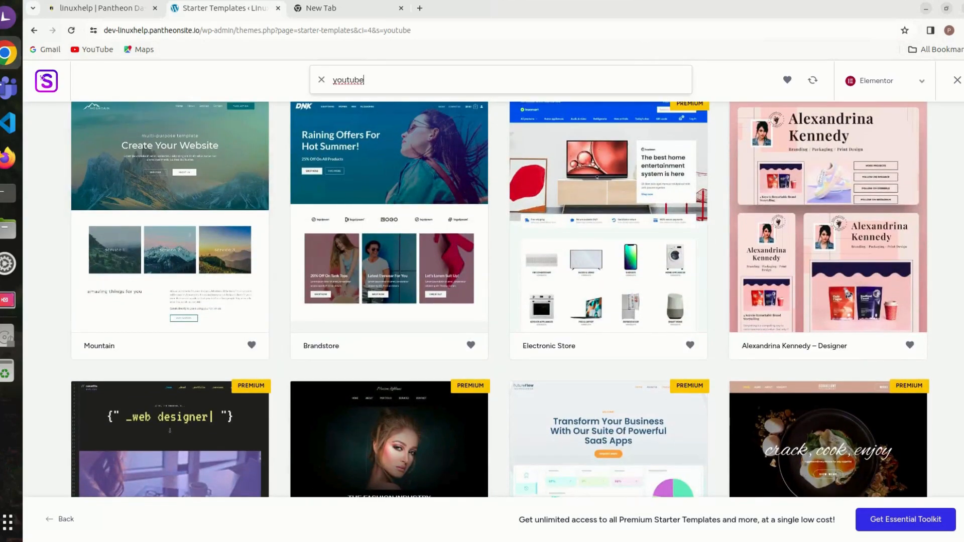
Step: Browse further through the starter templates, select the Guitarist template and continue without uploading a logo
scroll(500, 300, "down", 4)
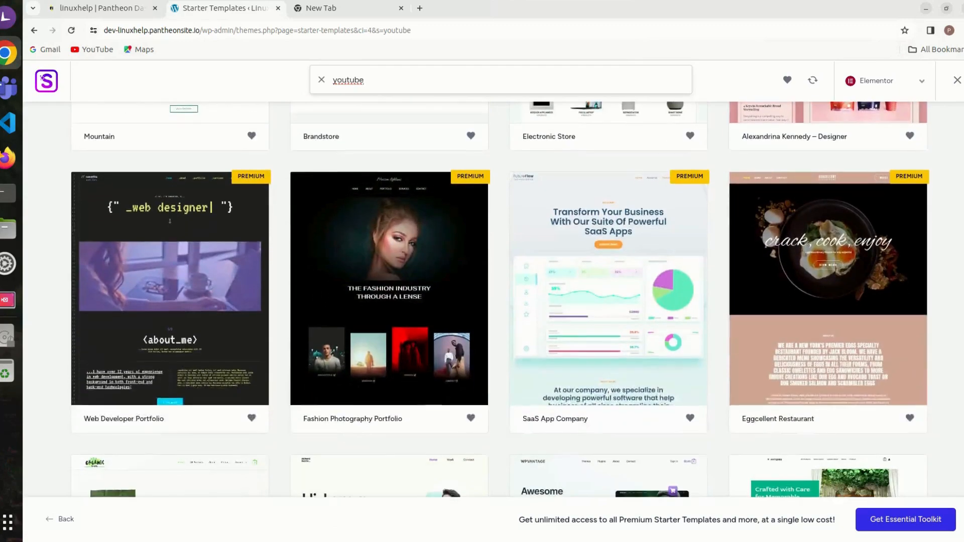
scroll(500, 300, "down", 5)
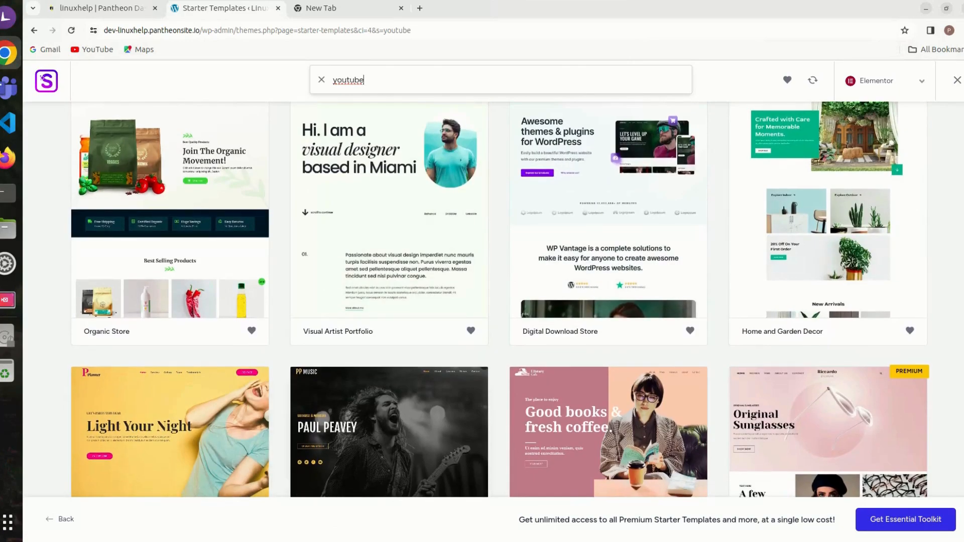
scroll(189, 405, "down", 3)
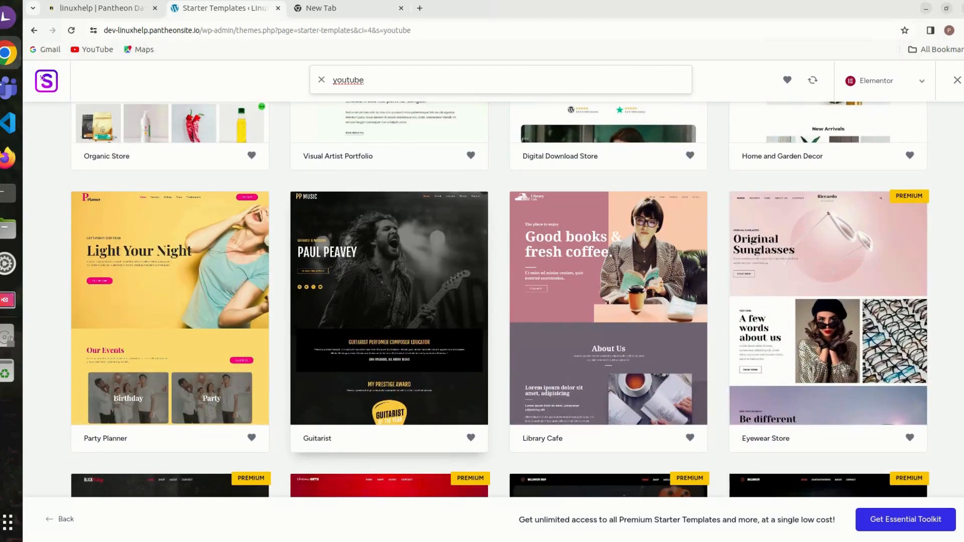
scroll(190, 402, "down", 5)
scroll(189, 351, "up", 4)
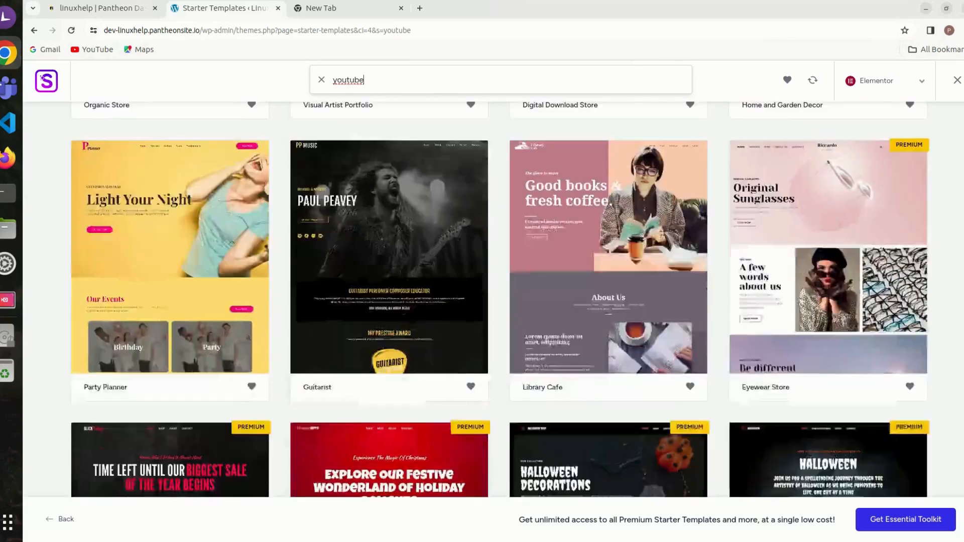
left_click(389, 282)
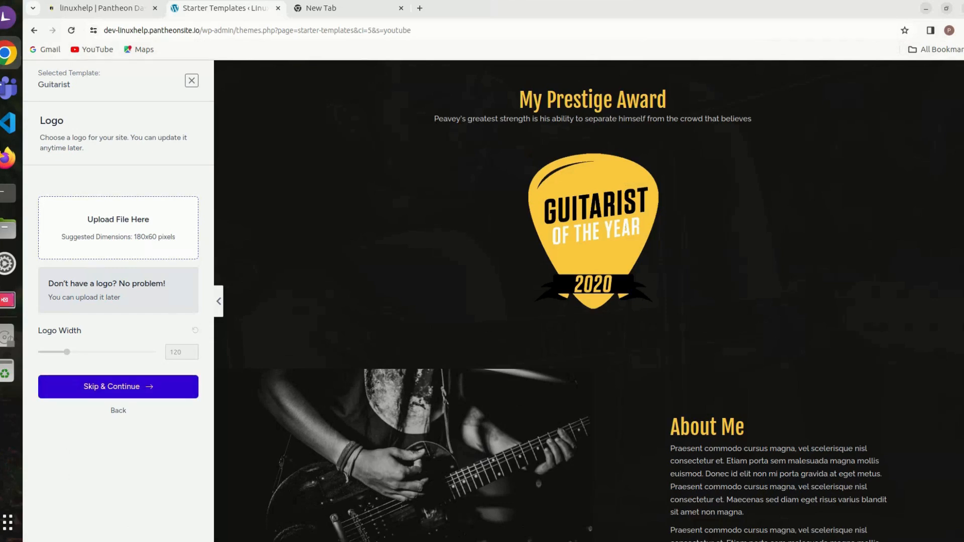
left_click(118, 386)
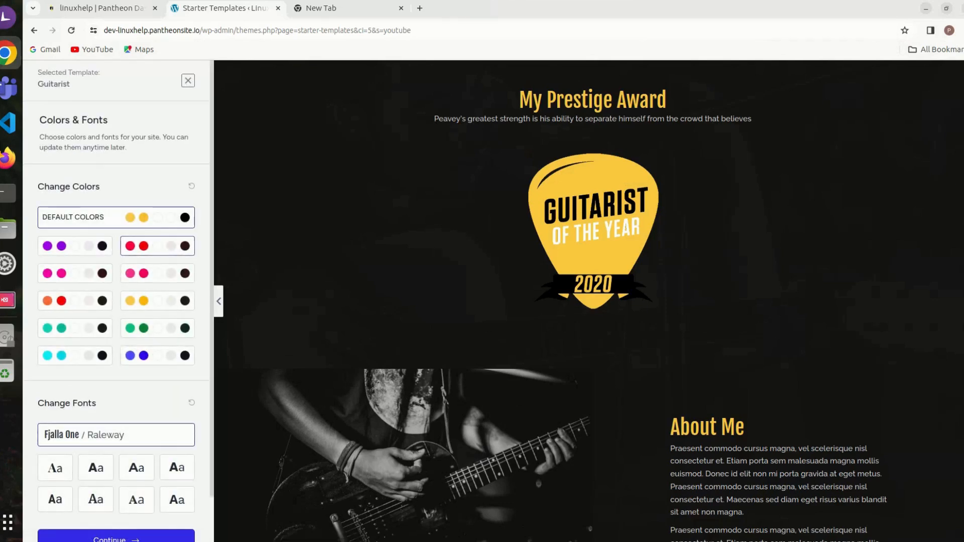
Step: Try the red and pink palettes on the template, apply the yellow-orange palette and continue with the Fjalla One / Raleway fonts
left_click(157, 245)
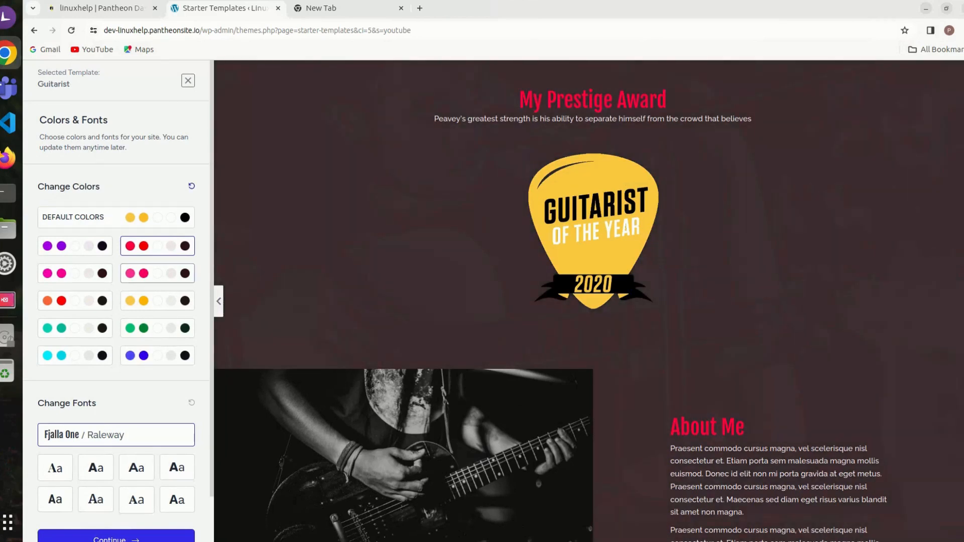
left_click(158, 274)
scroll(589, 302, "up", 10)
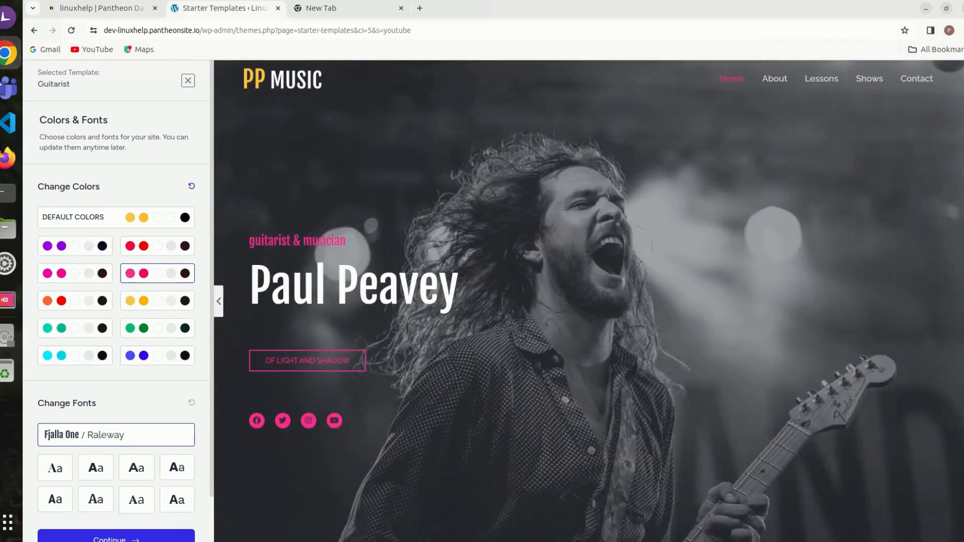
left_click(157, 300)
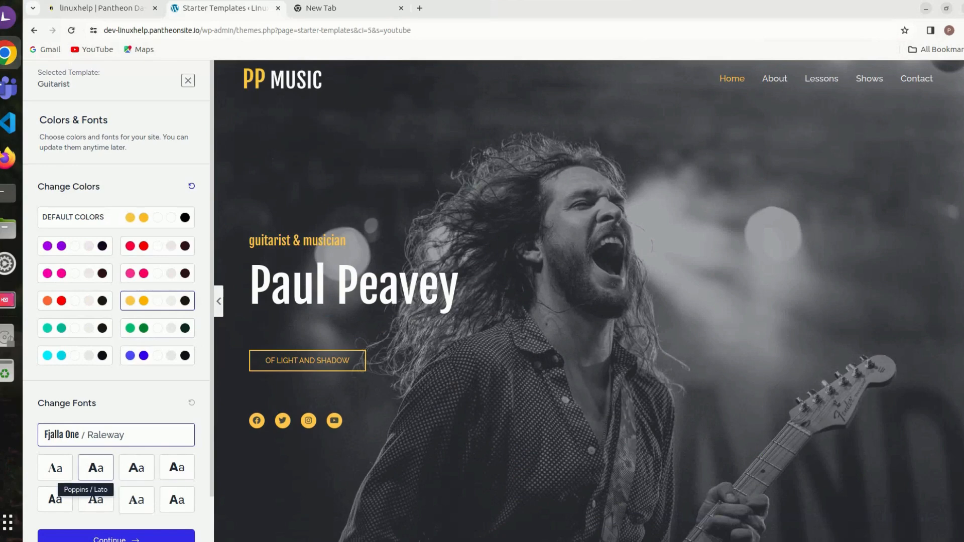
scroll(96, 468, "down", 2)
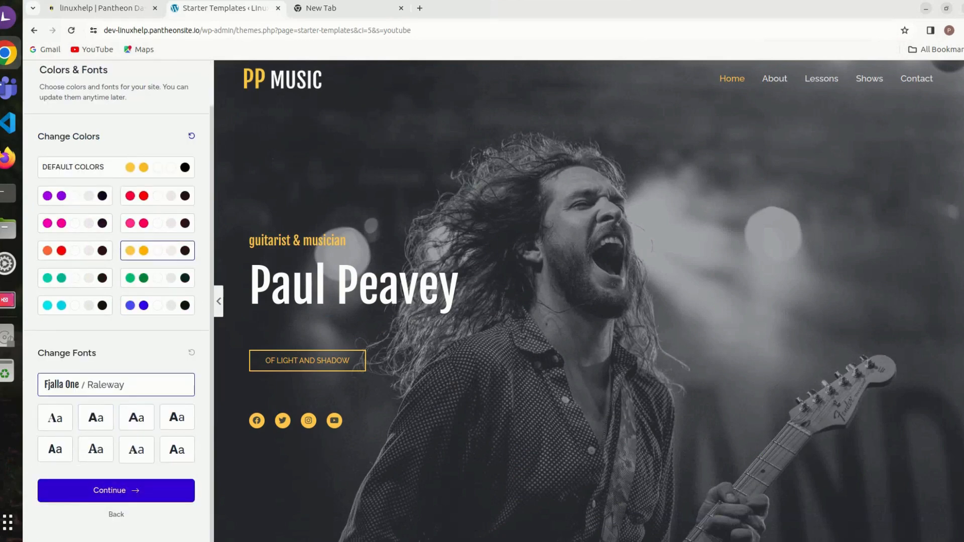
left_click(116, 490)
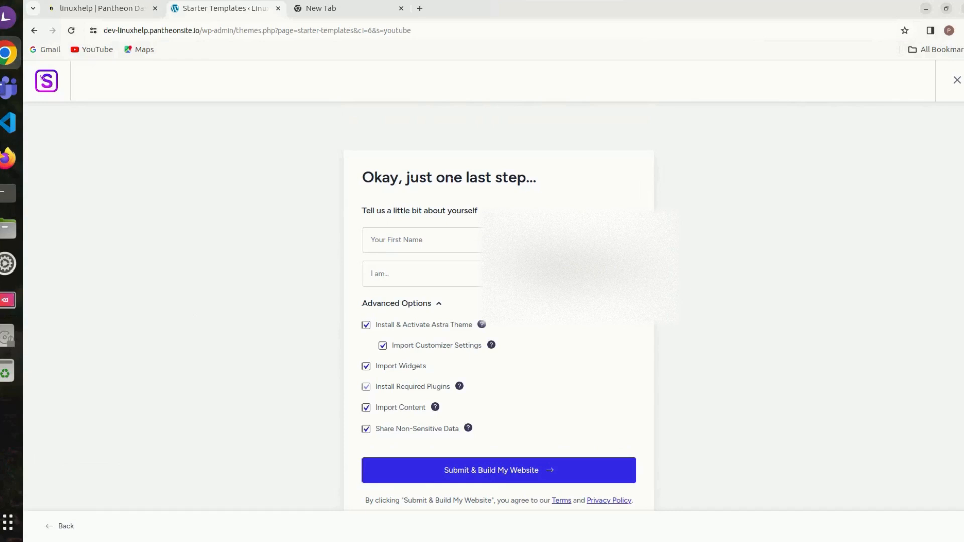
Step: Fill in the about-yourself form with linuxhelp as first name, Intermediate as experience level and Myself/My Company as the website's owner
left_click(423, 240)
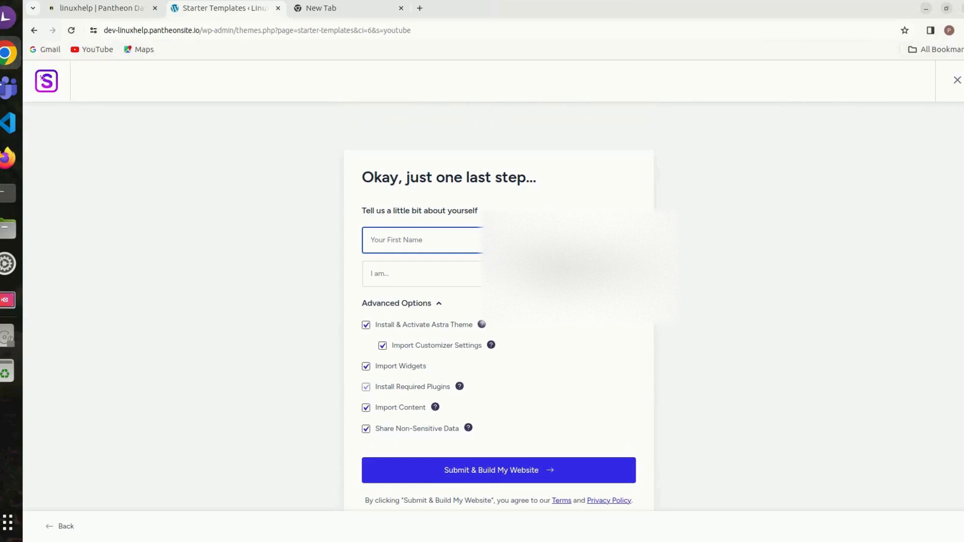
type("linuxhelp")
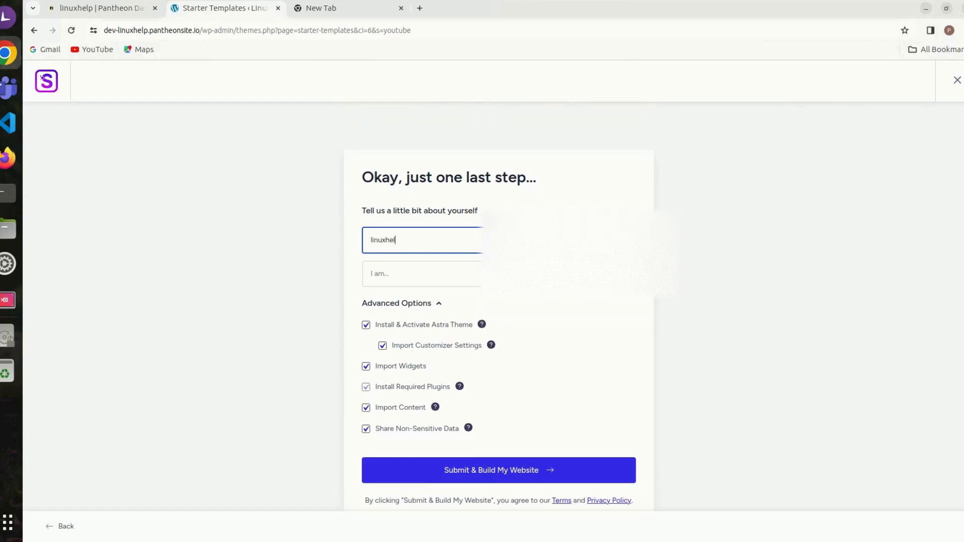
key("Tab")
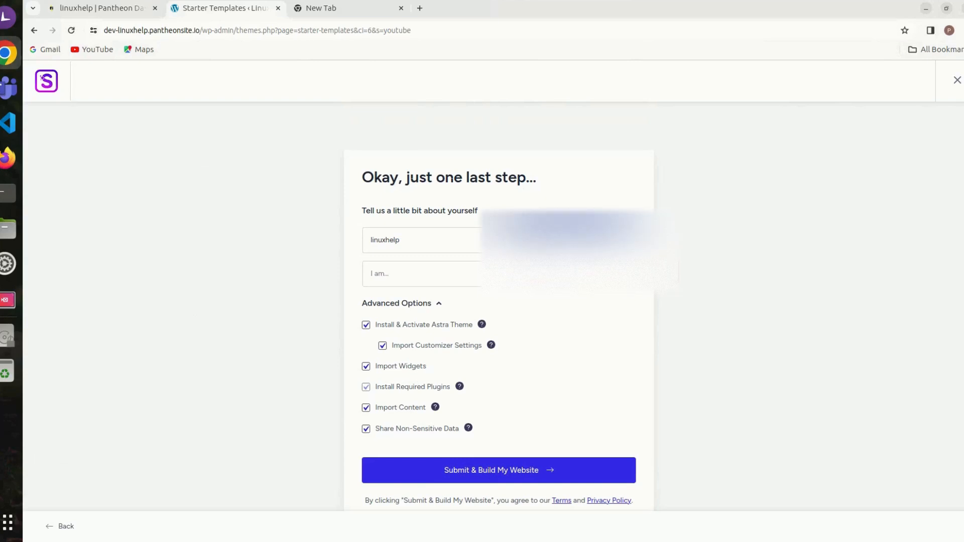
left_click(487, 275)
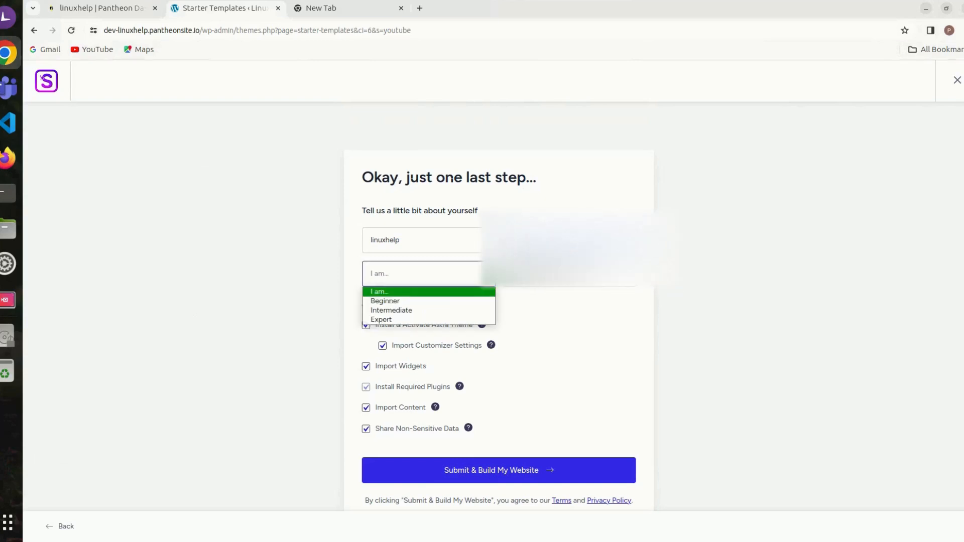
left_click(430, 310)
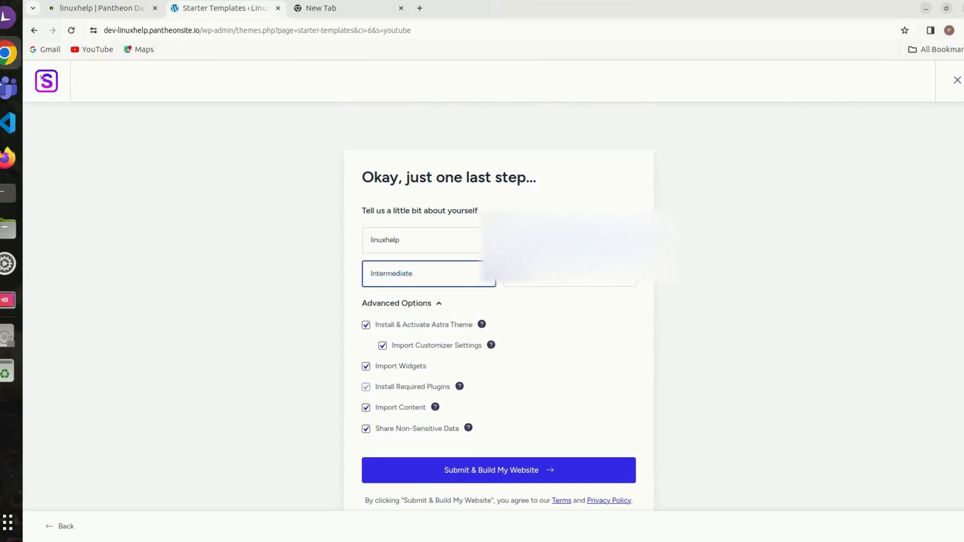
left_click(570, 275)
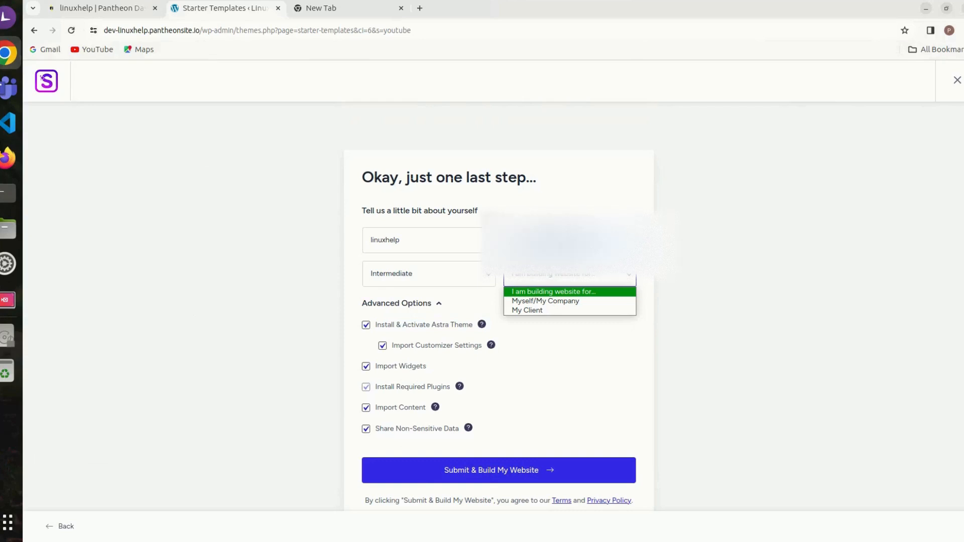
left_click(546, 302)
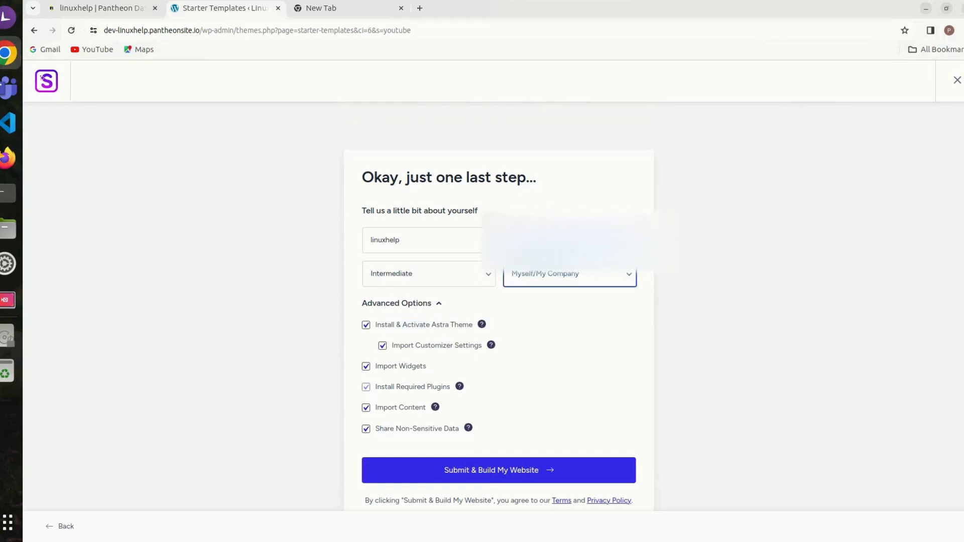
Step: Keep all advanced import options enabled and submit the form to build the website
left_click(421, 303)
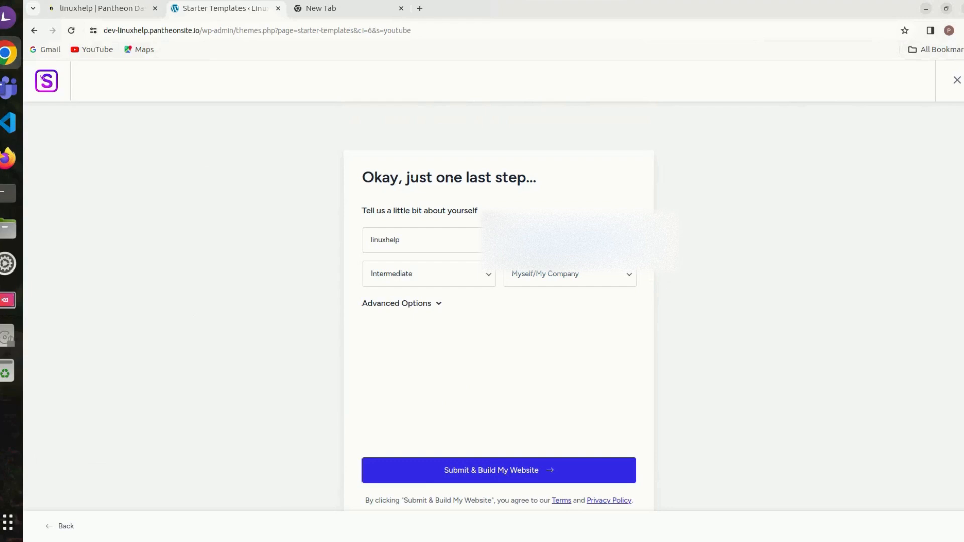
left_click(421, 303)
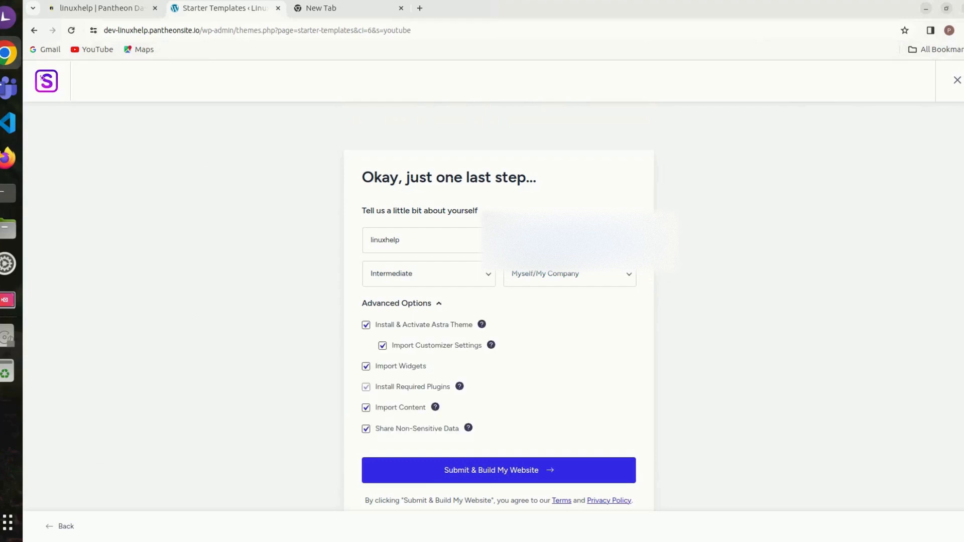
left_click(499, 470)
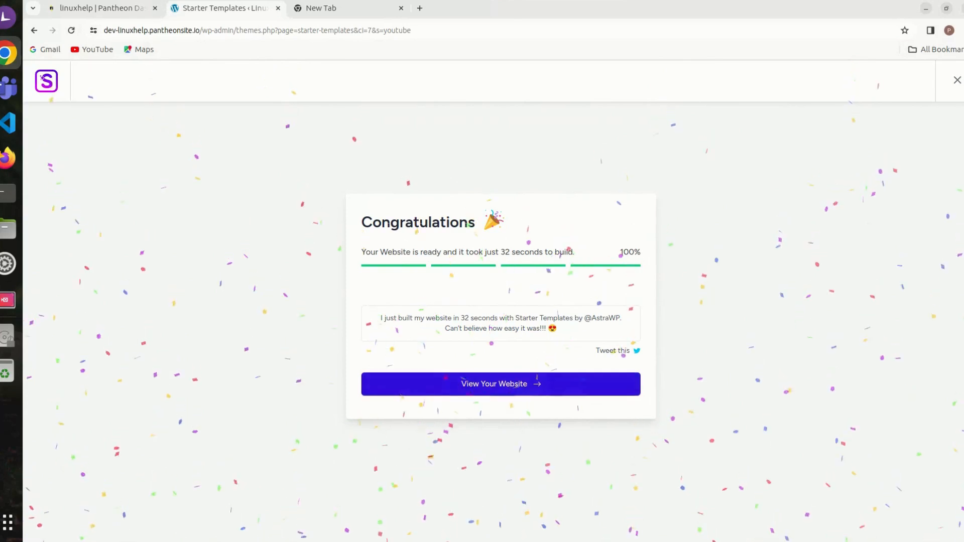
Step: View the newly built website and look through its home page down to the footer
left_click(533, 385)
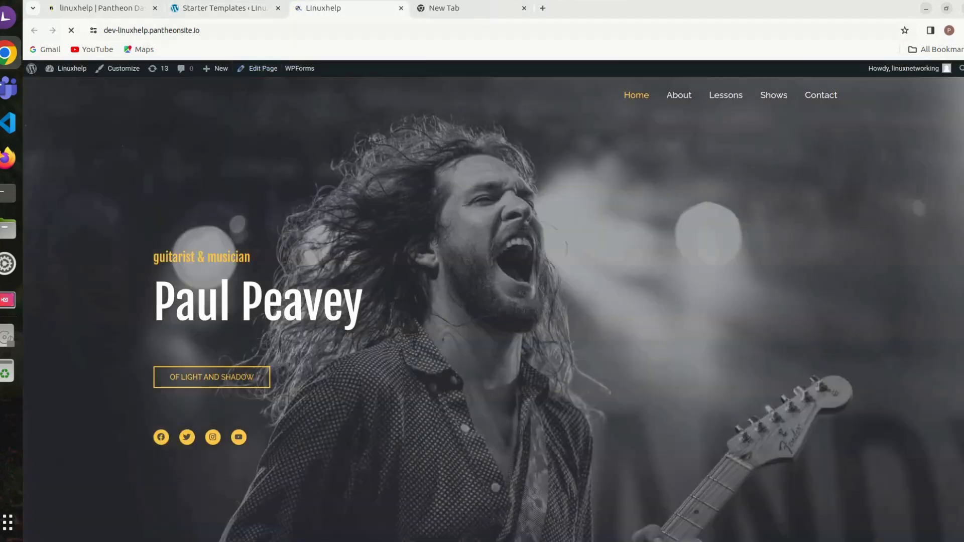
left_click(246, 31)
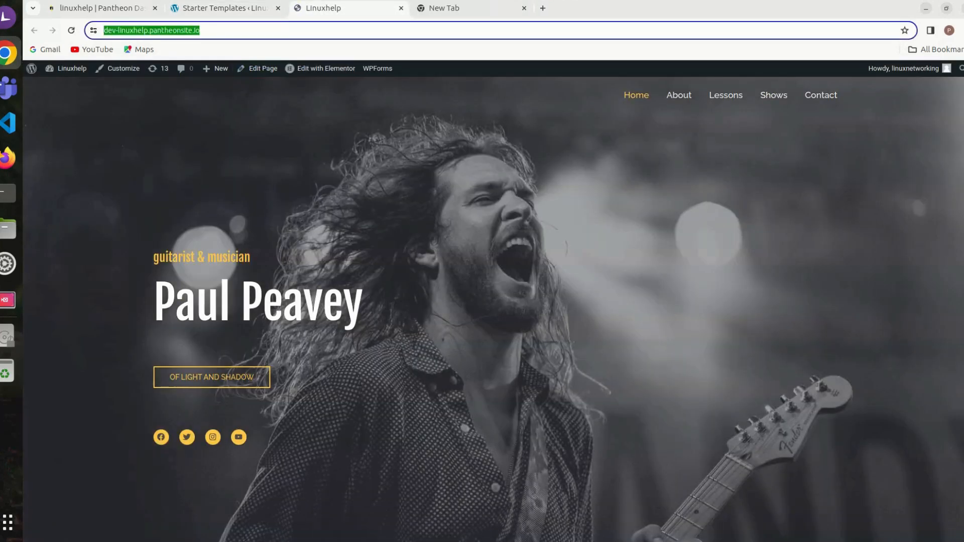
left_click(246, 31)
key("ctrl+a")
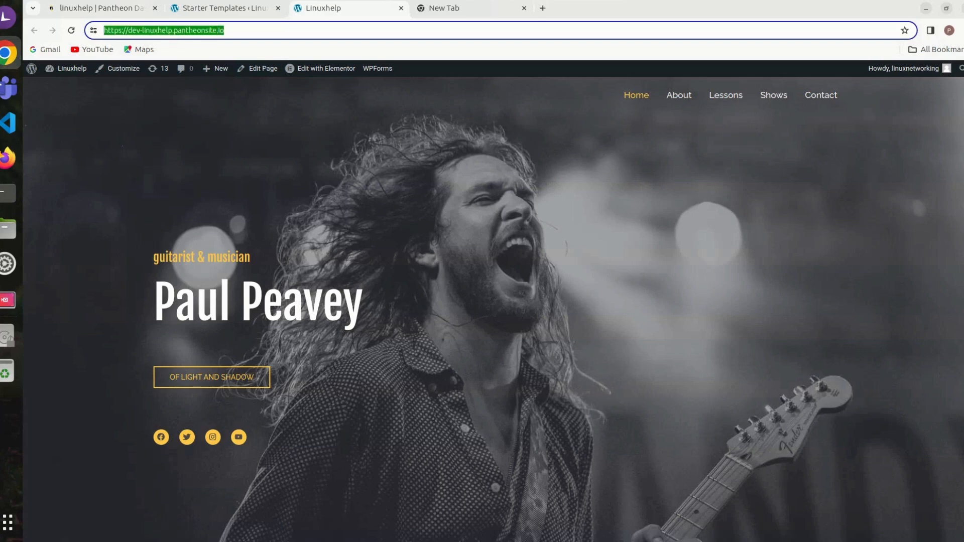
scroll(493, 310, "down", 15)
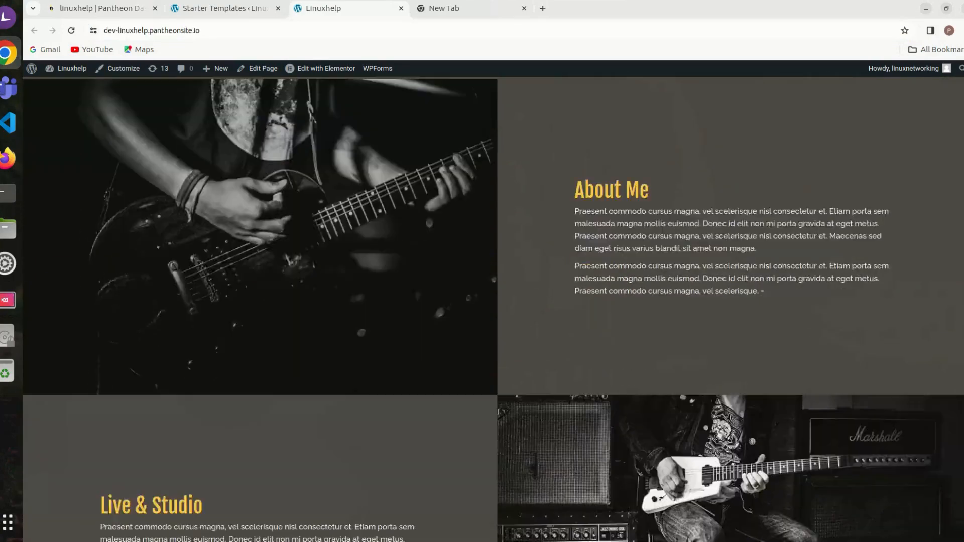
scroll(493, 310, "down", 20)
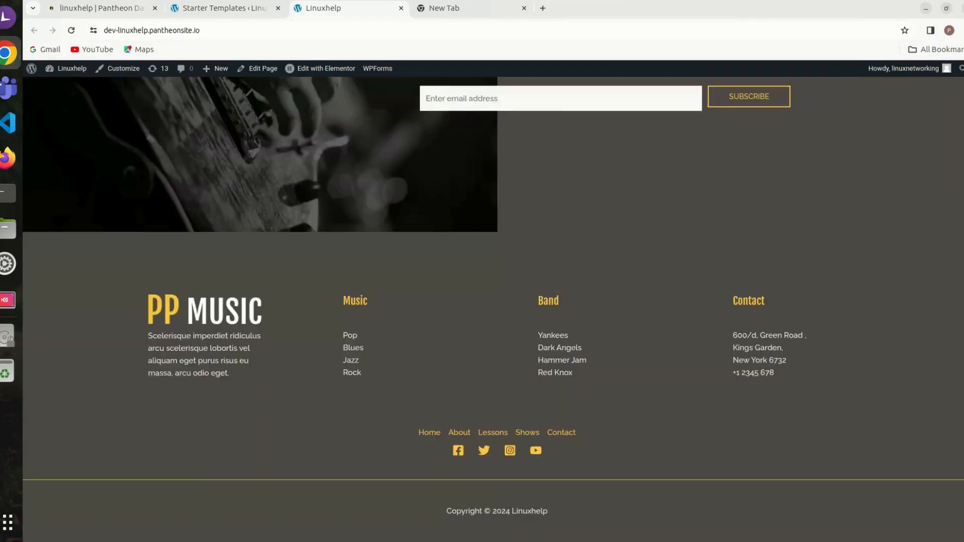
scroll(493, 309, "up", 20)
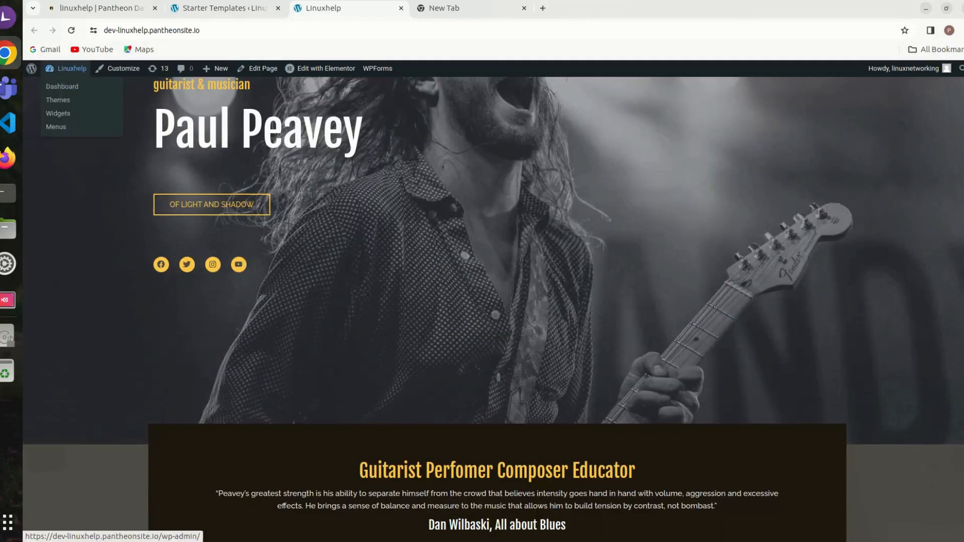
left_click(70, 69)
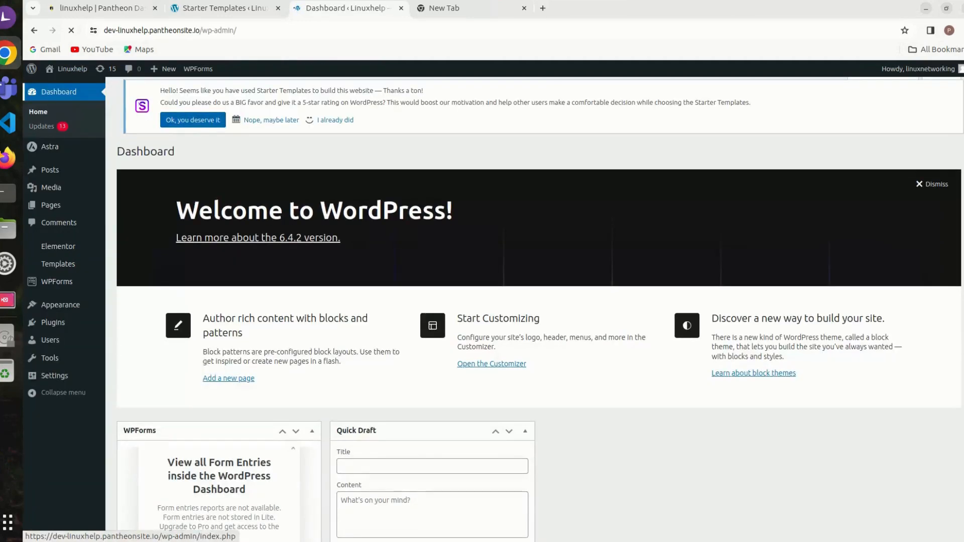
left_click(444, 8)
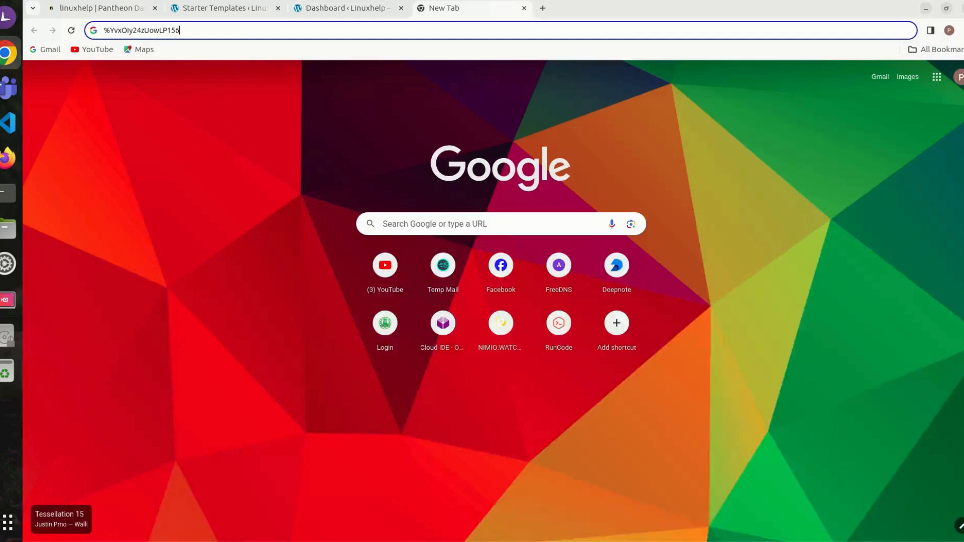
left_click(348, 8)
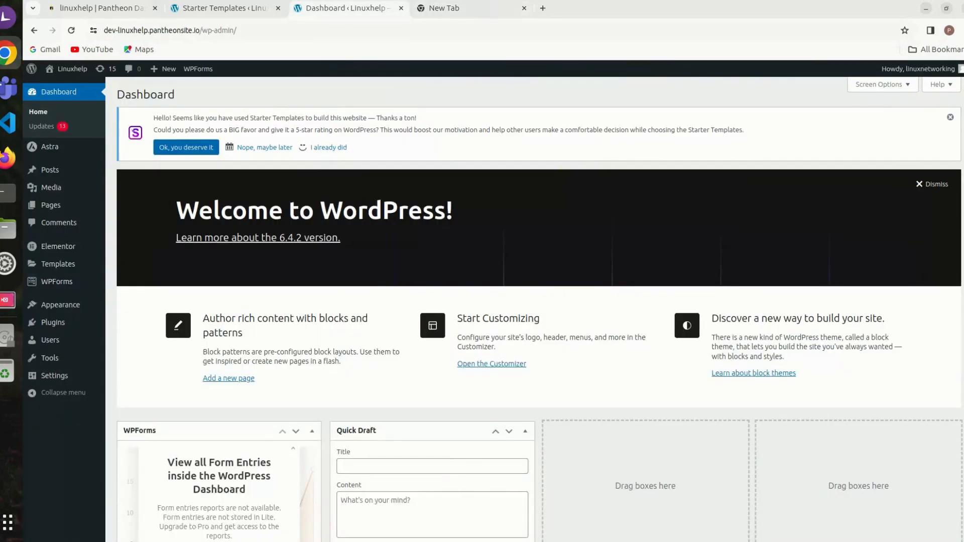
left_click_drag(104, 30, 224, 30)
key("ctrl+c")
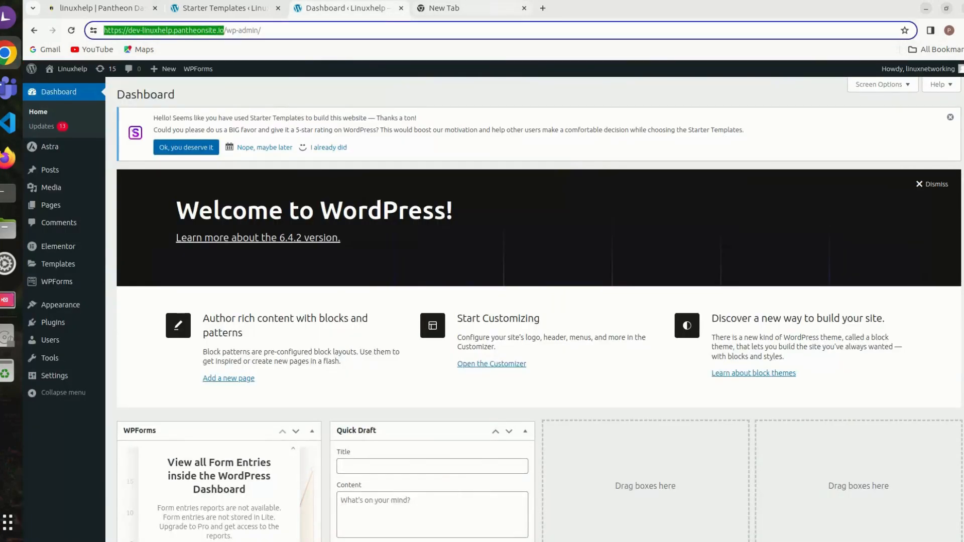
left_click(473, 8)
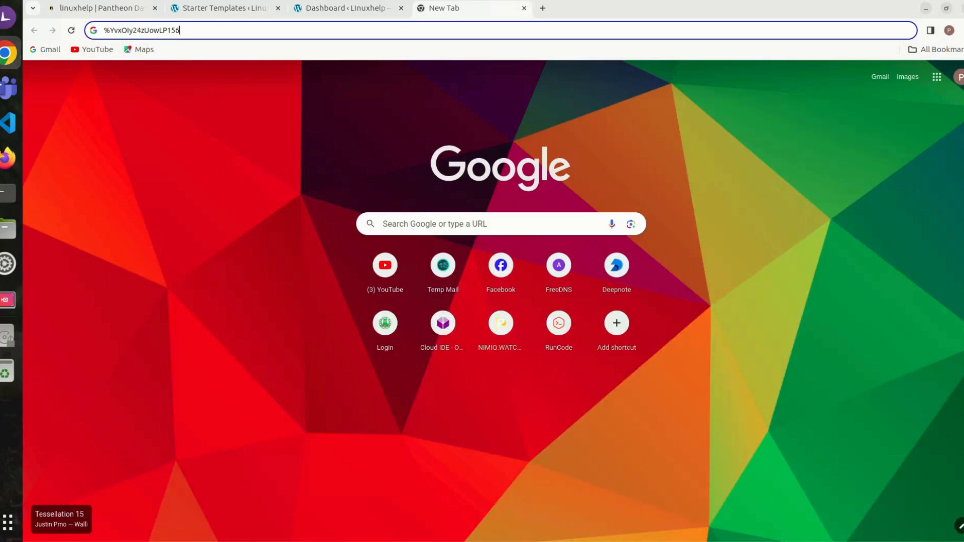
key("ctrl+t")
key("ctrl+v")
key("Return")
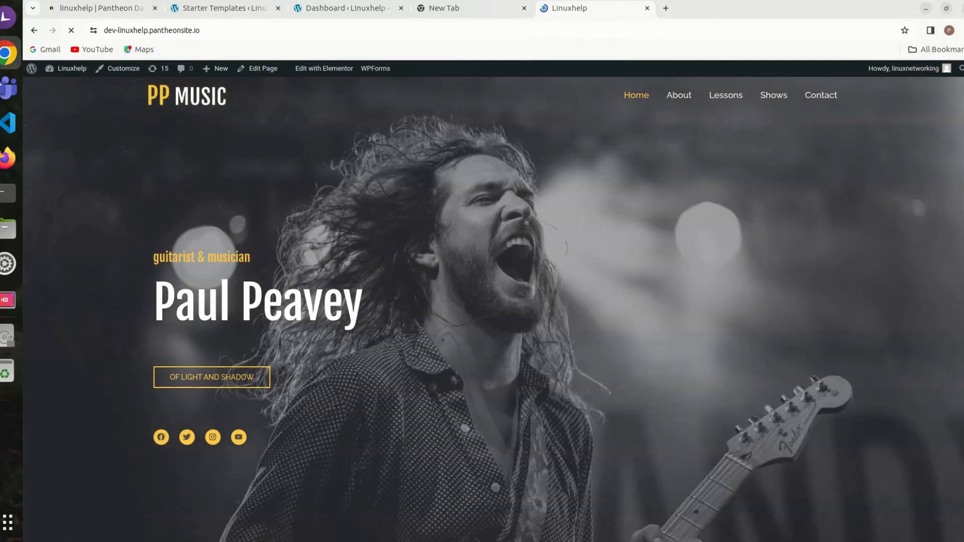
left_click(7, 158)
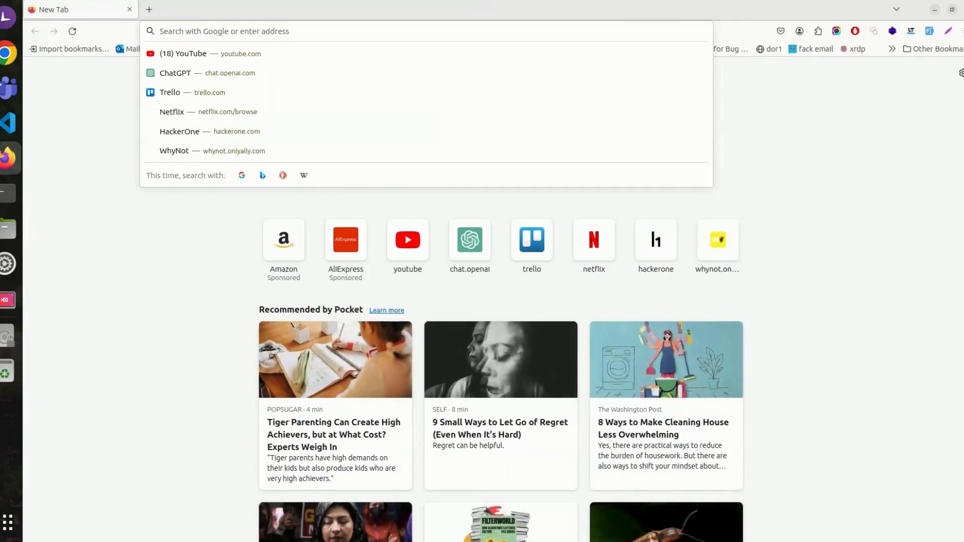
type("https://dev-linuxhelp.pantheonsite.io")
key("Return")
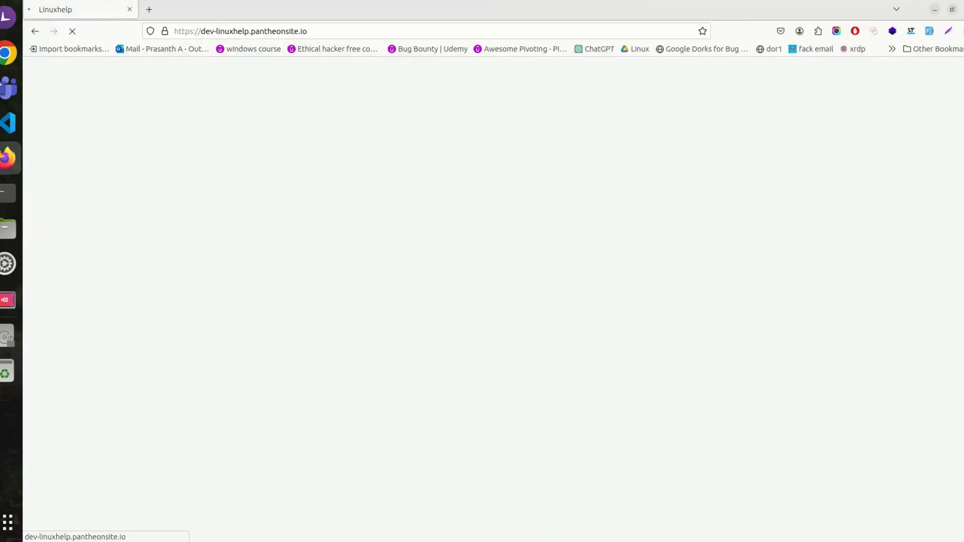